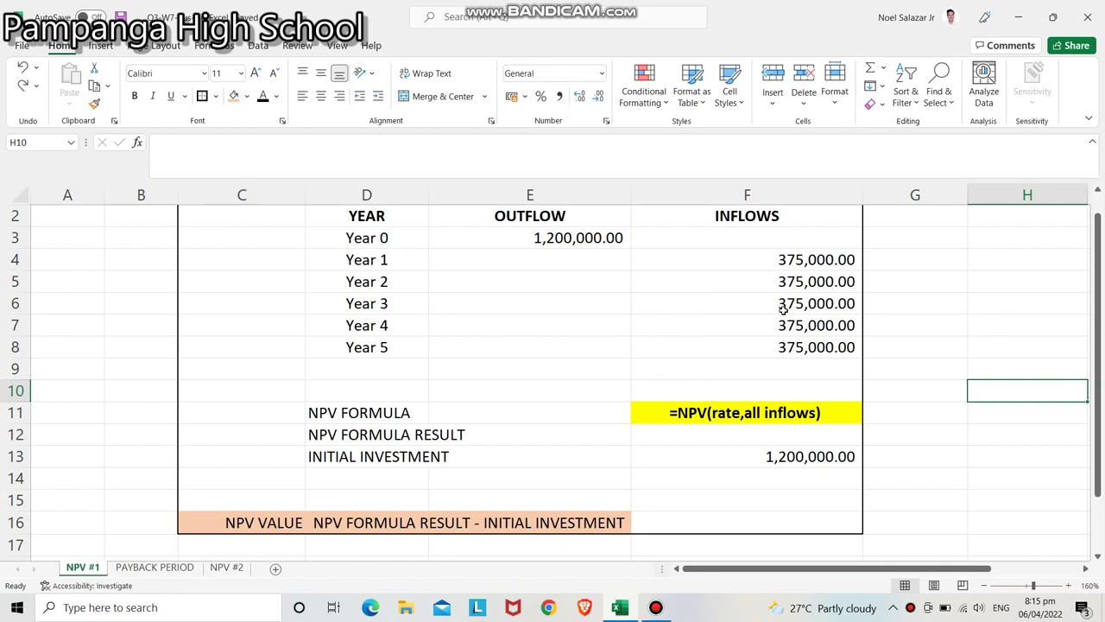
# Review the Year 1 to Year 5 inflows, the Year 0 outflow and the NPV formula pattern on the NPV #1 sheet.
pyautogui.click(771, 256)
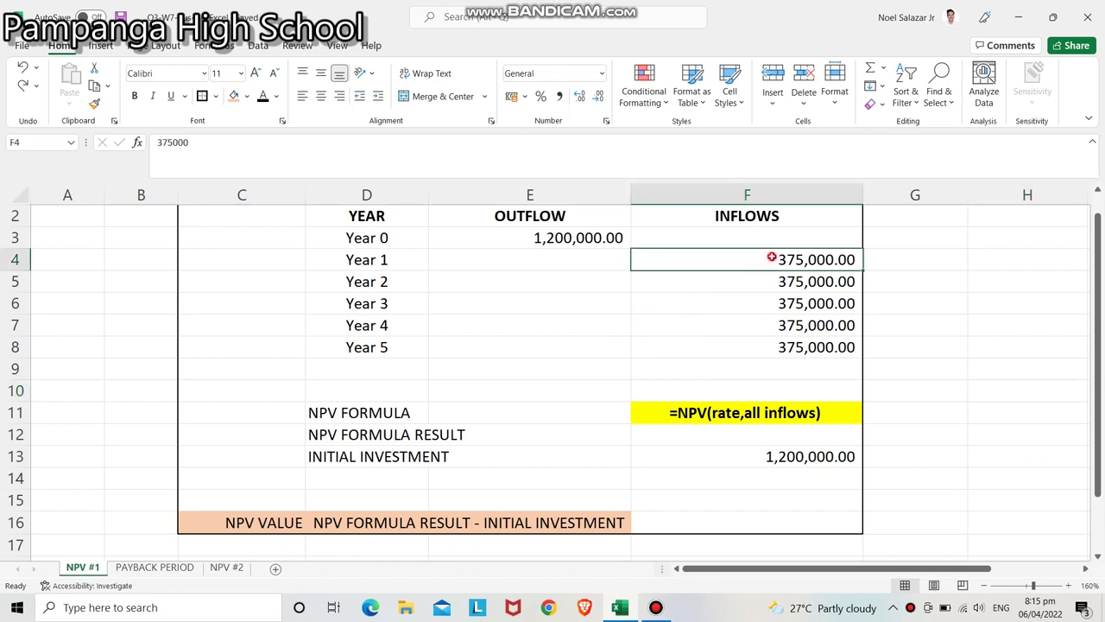
pyautogui.moveTo(375, 257); pyautogui.dragTo(363, 341)
pyautogui.moveTo(814, 257); pyautogui.dragTo(814, 348)
pyautogui.click(583, 238)
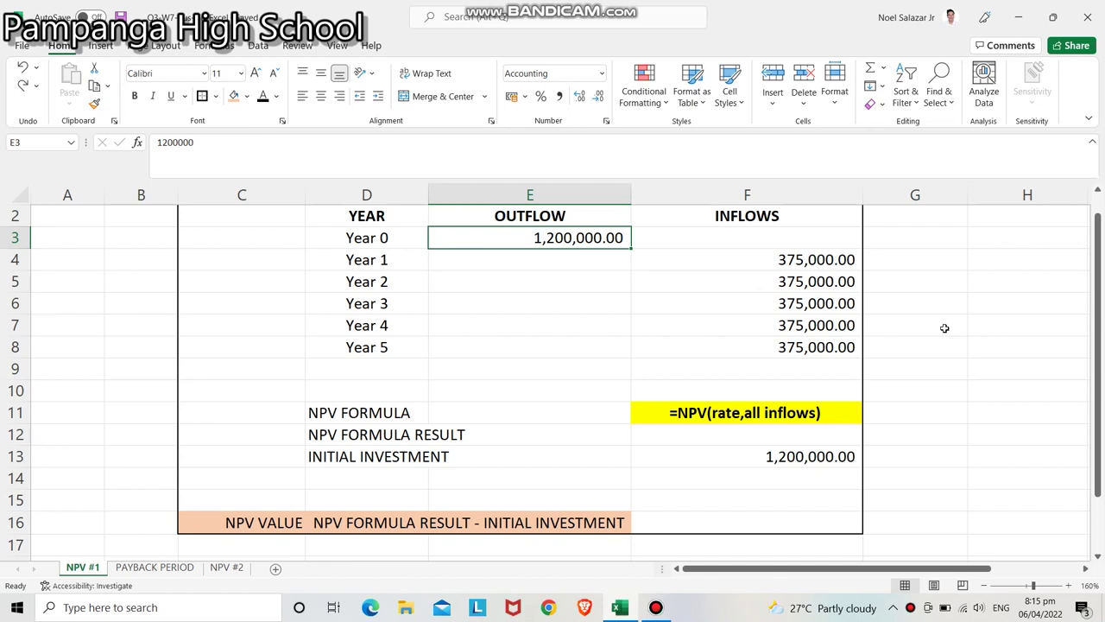
pyautogui.click(719, 413)
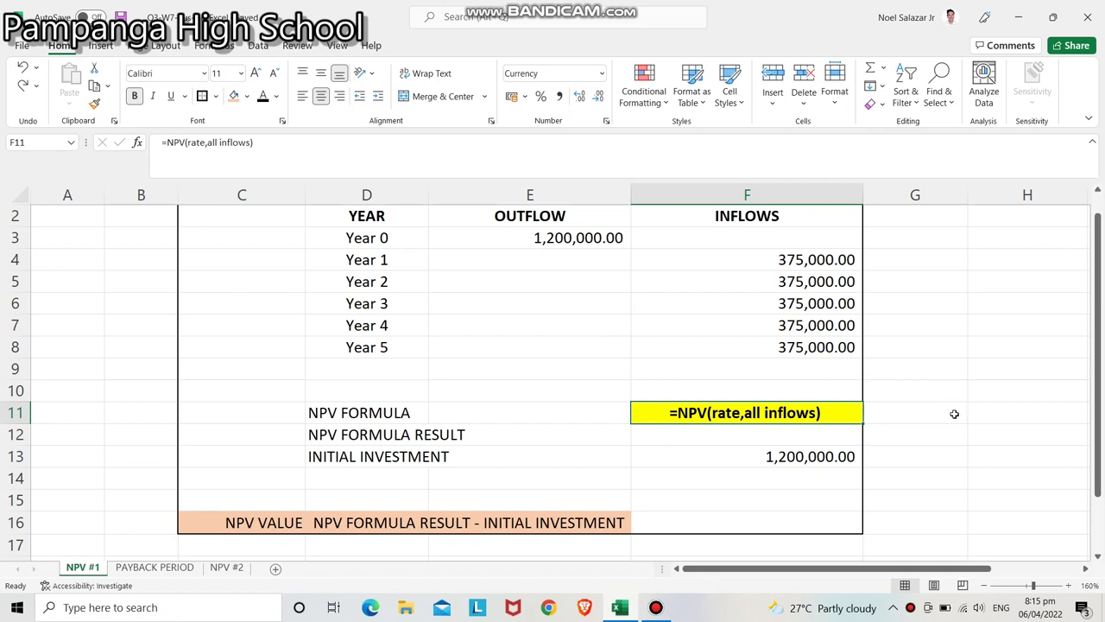
# Calculate the NPV formula result in F12 with =NPV(0.10,F4:F8), using a 0.10 rate and all five yearly inflows.
pyautogui.click(727, 438)
pyautogui.write('=')
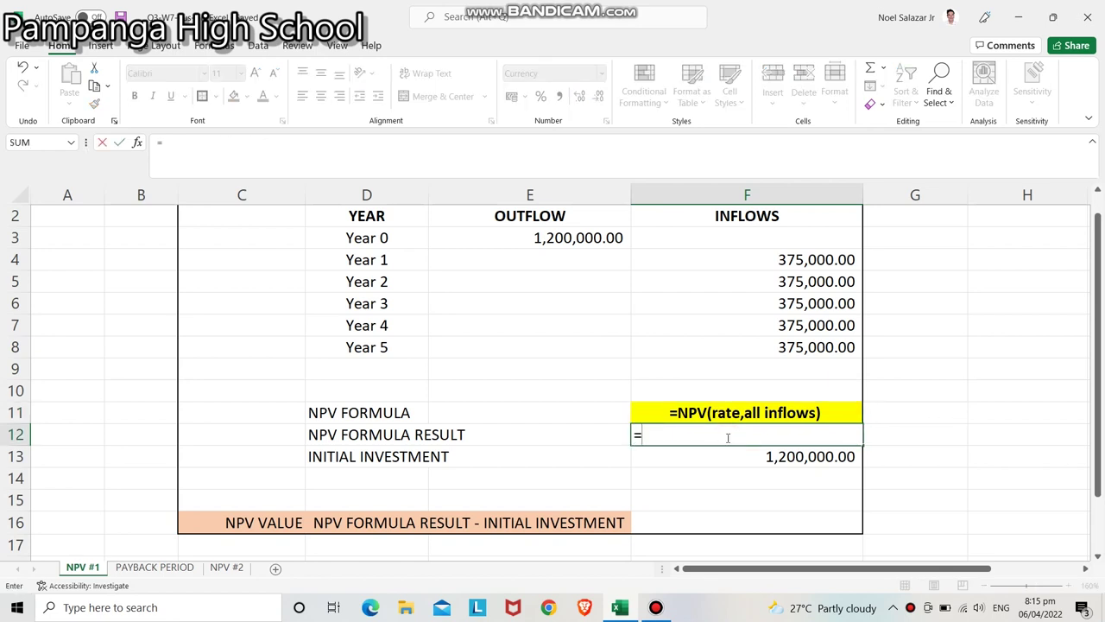
pyautogui.write('NPV')
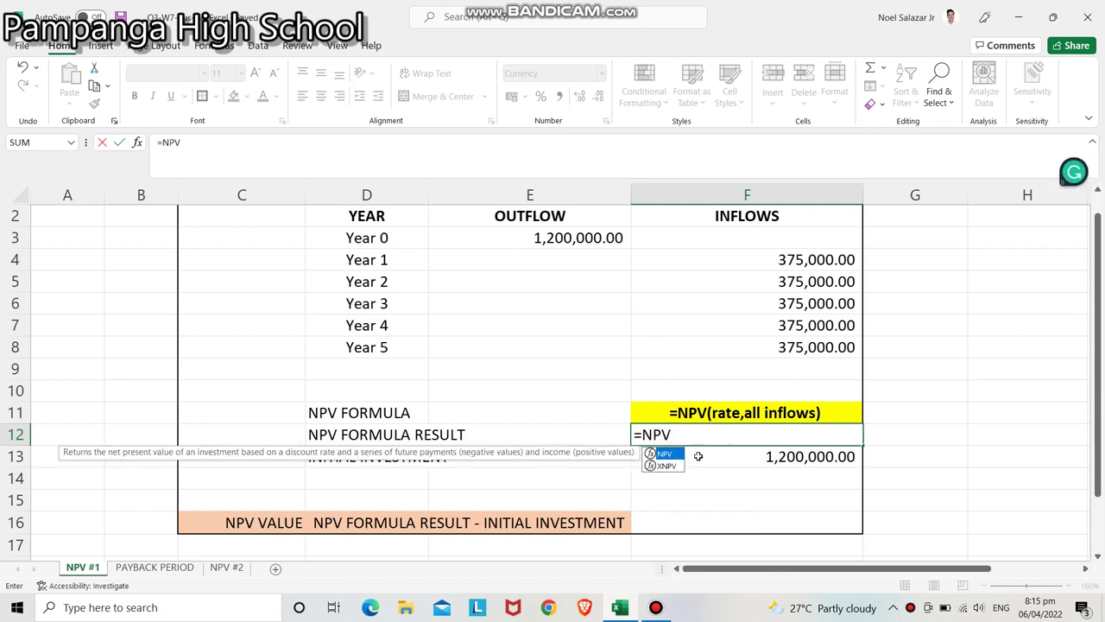
pyautogui.write('(')
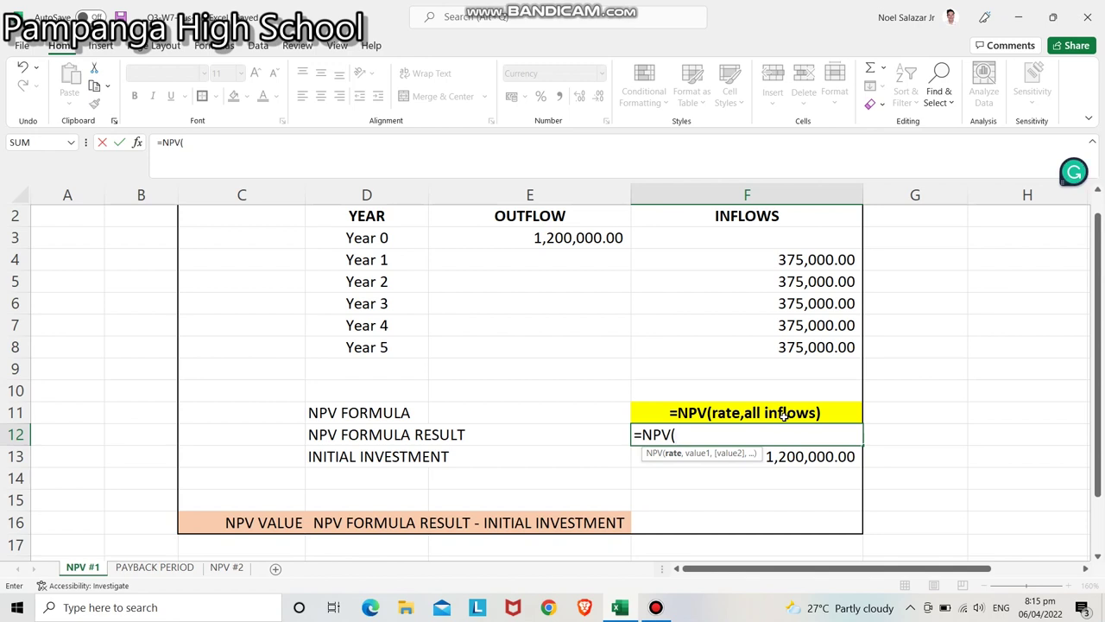
pyautogui.write('0.10,')
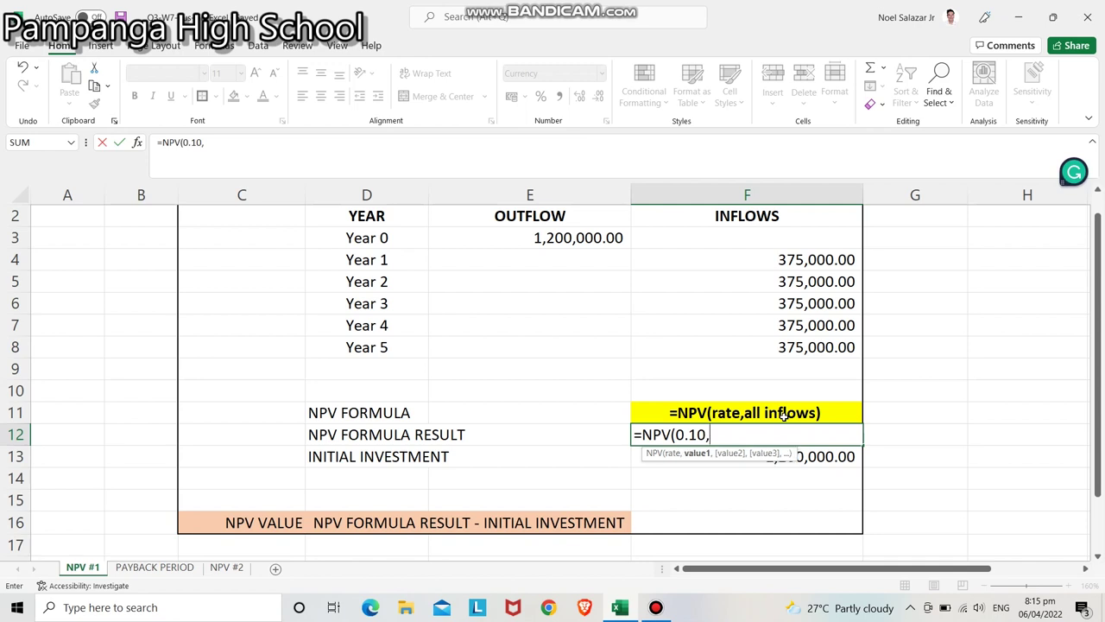
pyautogui.moveTo(802, 259); pyautogui.dragTo(804, 346)
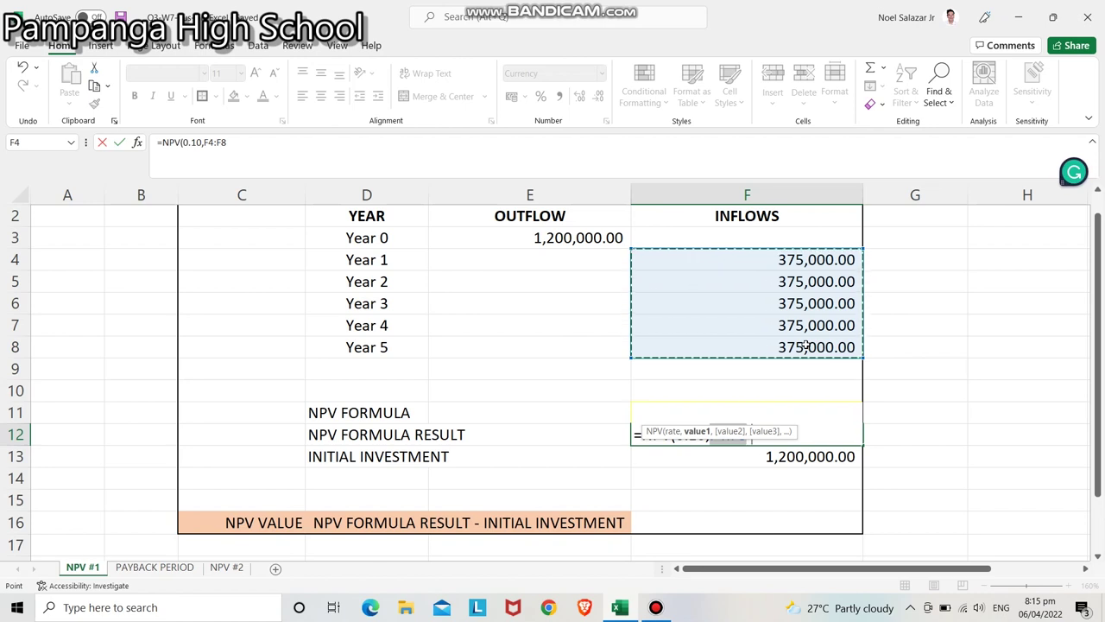
pyautogui.write(')')
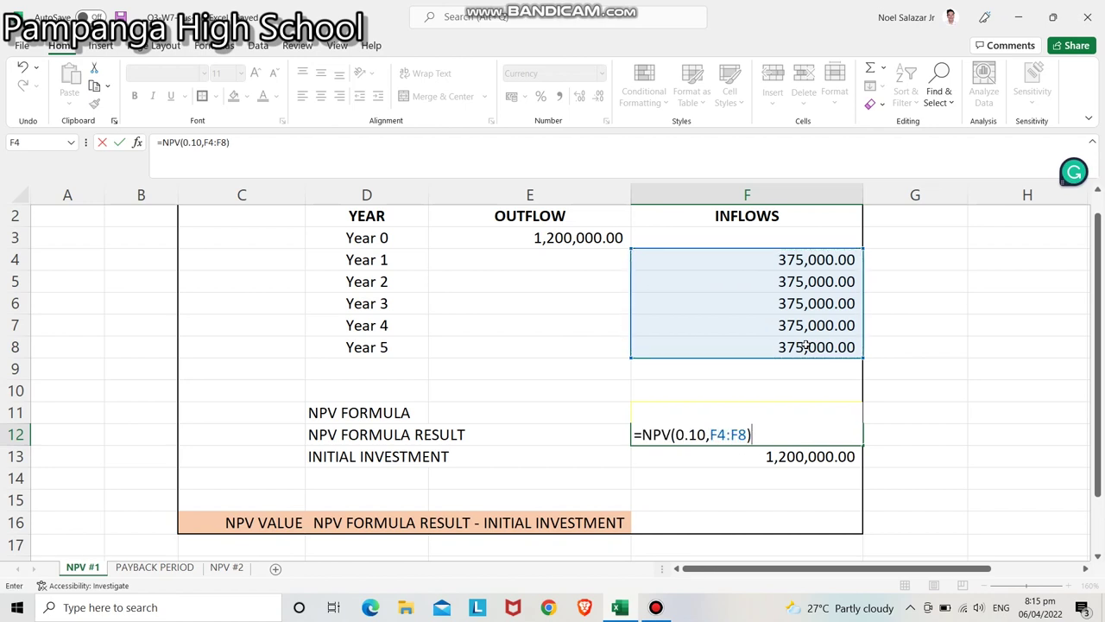
pyautogui.press('Return')
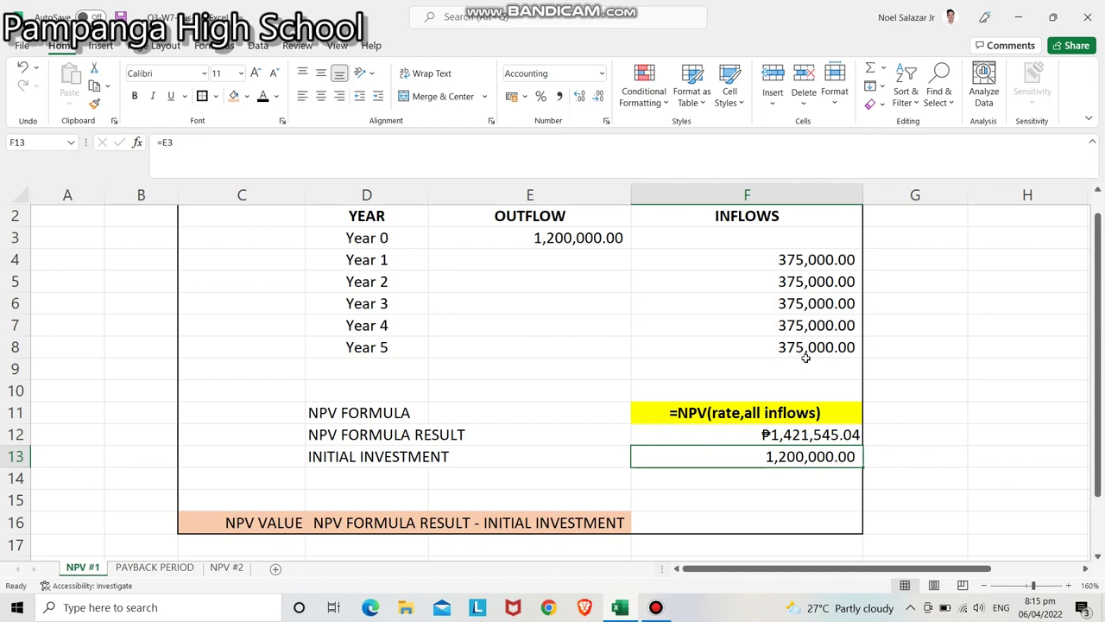
# Examine the NPV formula result in F12, the initial investment in F13 and the outflow in E3 that it refers to.
pyautogui.click(833, 438)
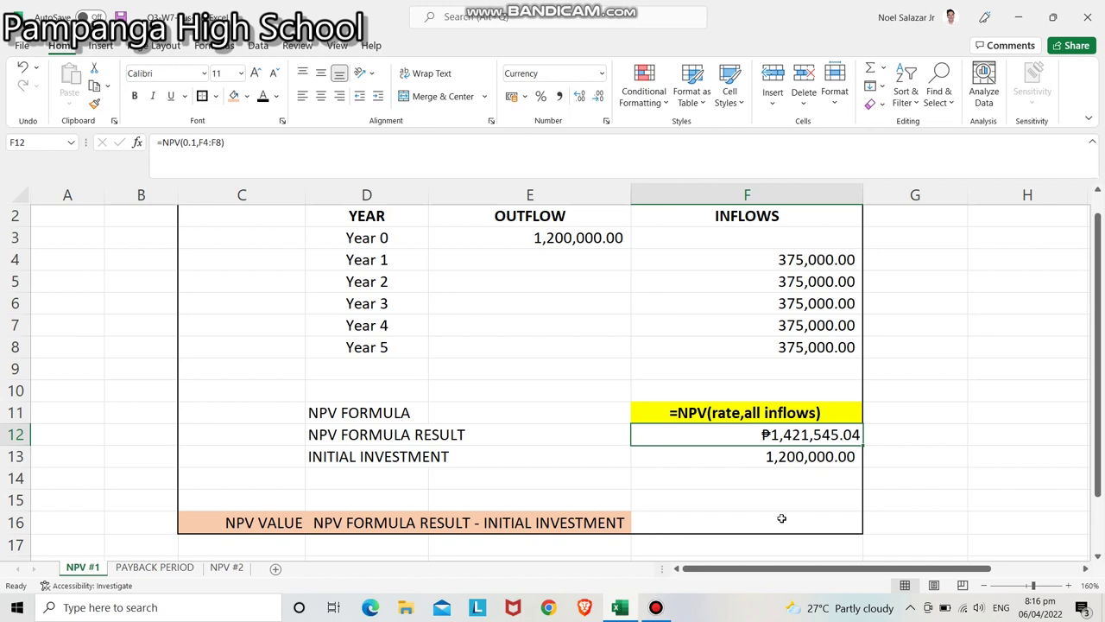
pyautogui.click(793, 458)
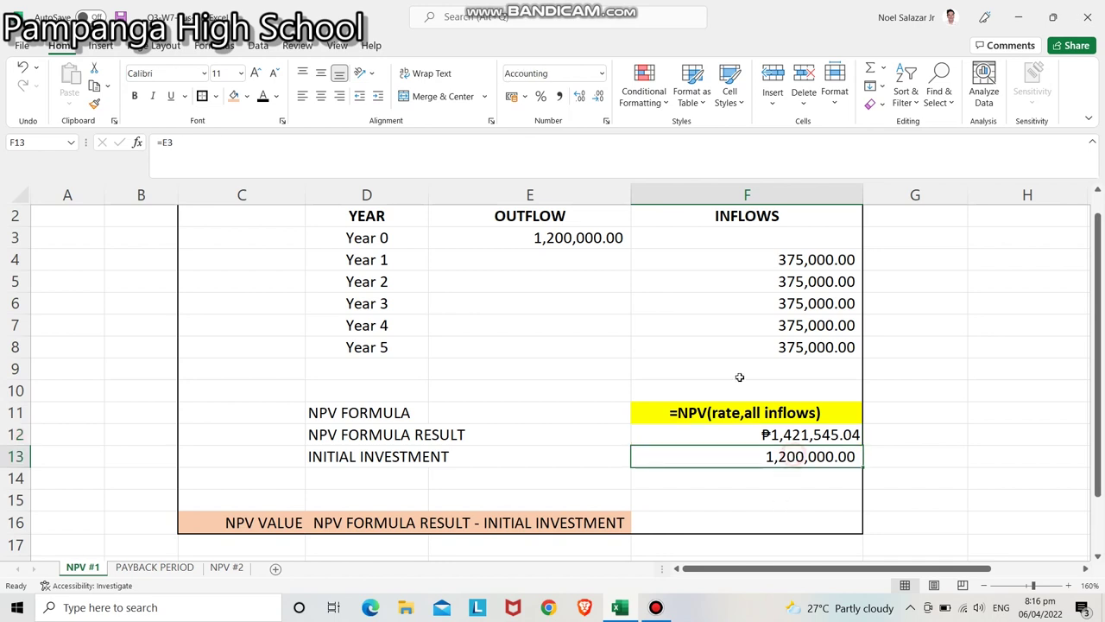
pyautogui.click(570, 240)
pyautogui.click(762, 521)
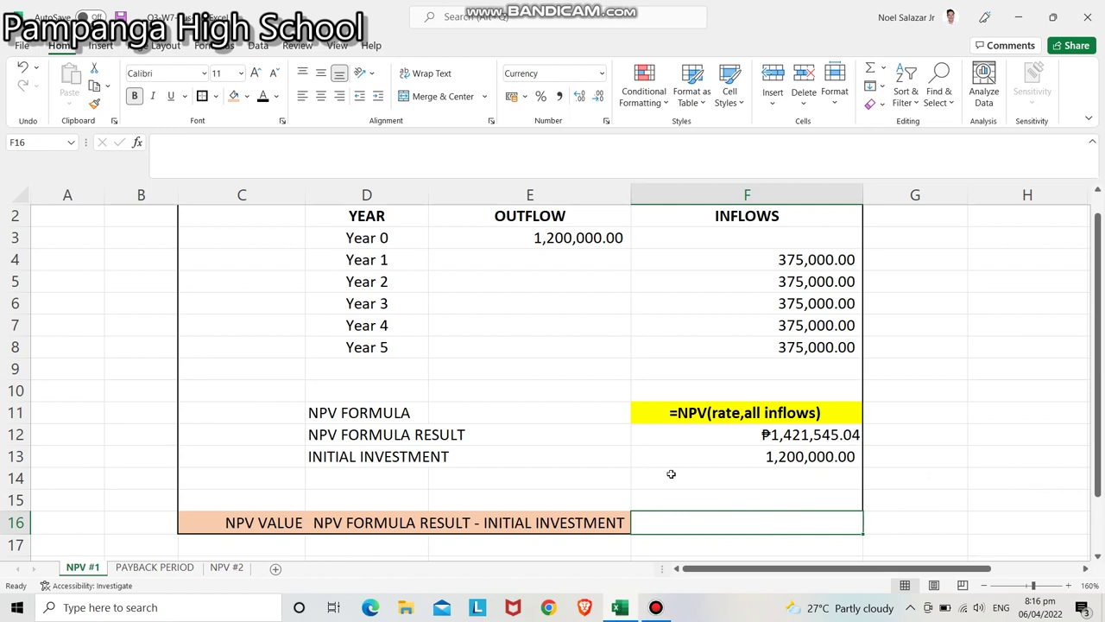
pyautogui.click(760, 440)
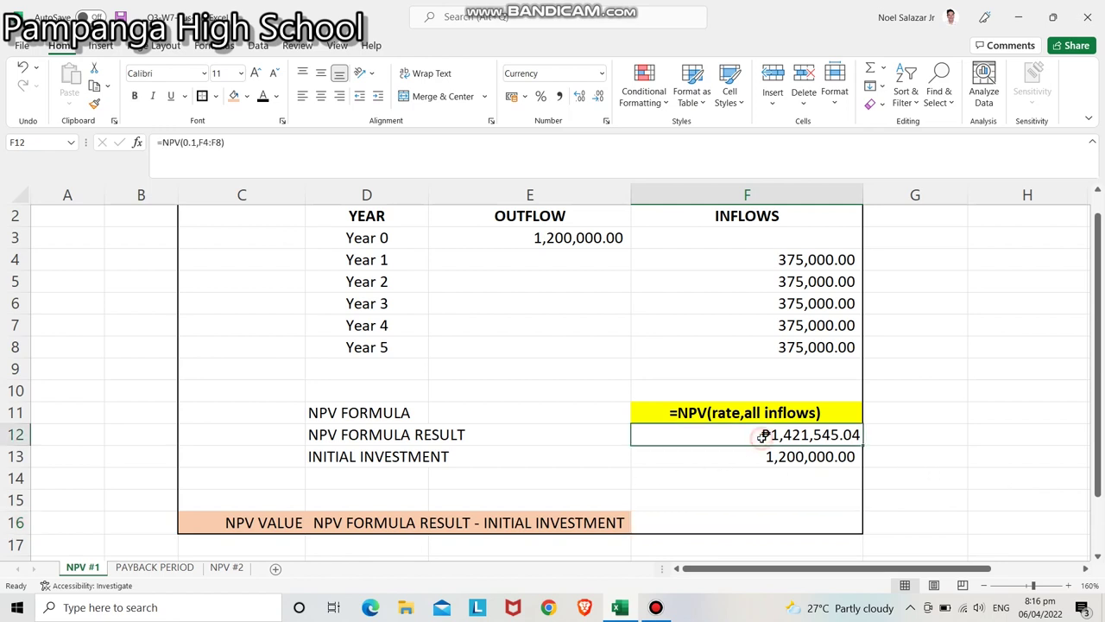
pyautogui.click(766, 456)
# Calculate the NPV value in F16 by subtracting the initial investment from the NPV formula result with =F12-F13.
pyautogui.click(752, 521)
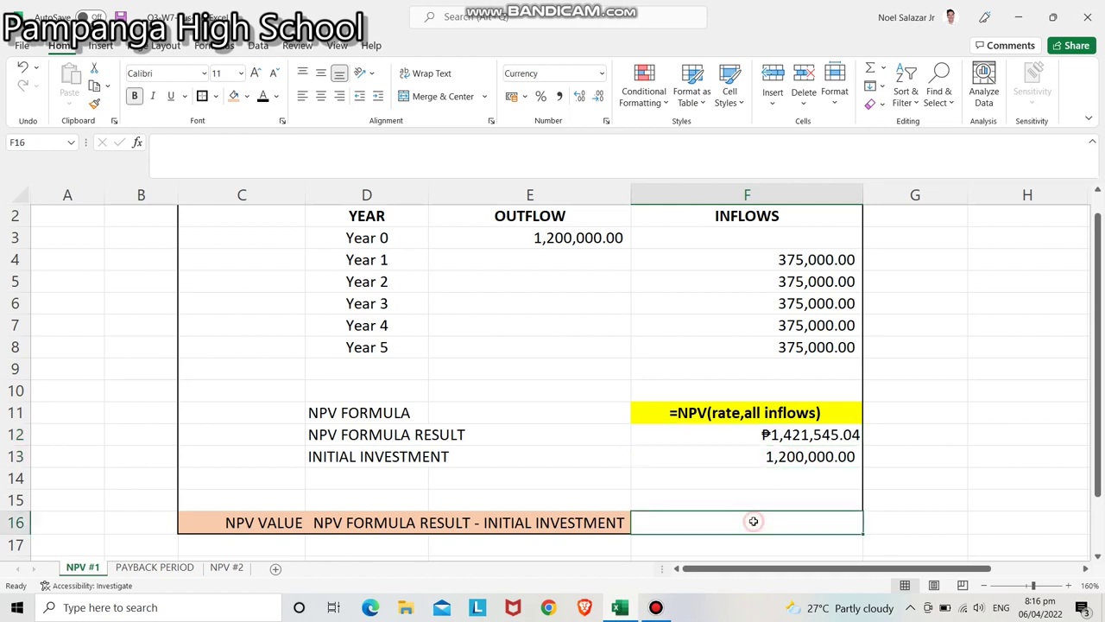
pyautogui.write('=')
pyautogui.click(747, 438)
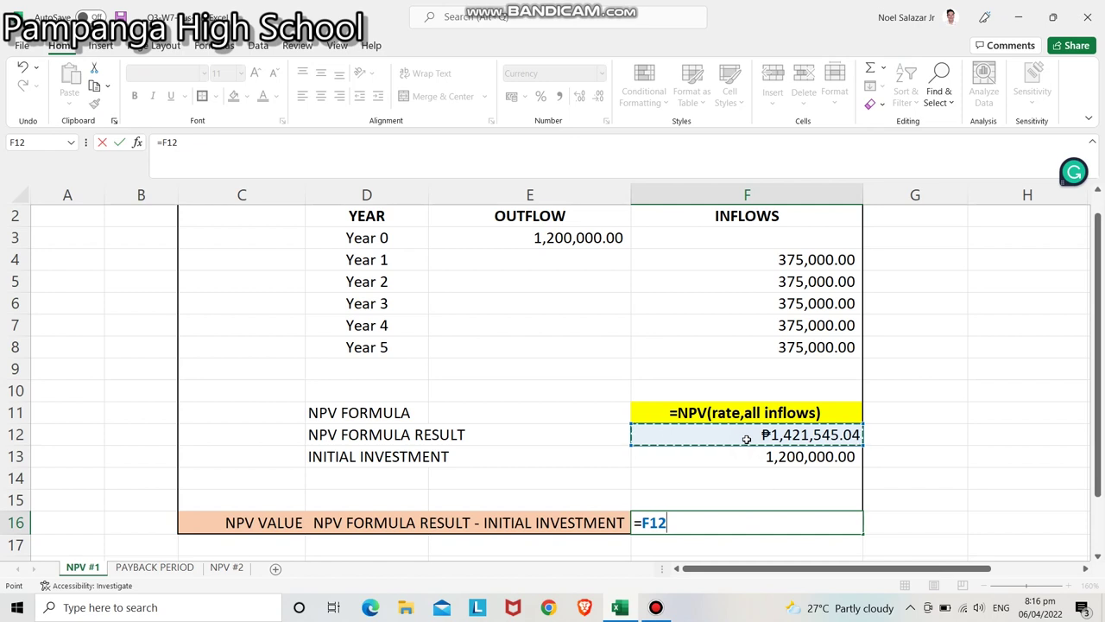
pyautogui.write('-')
pyautogui.click(771, 457)
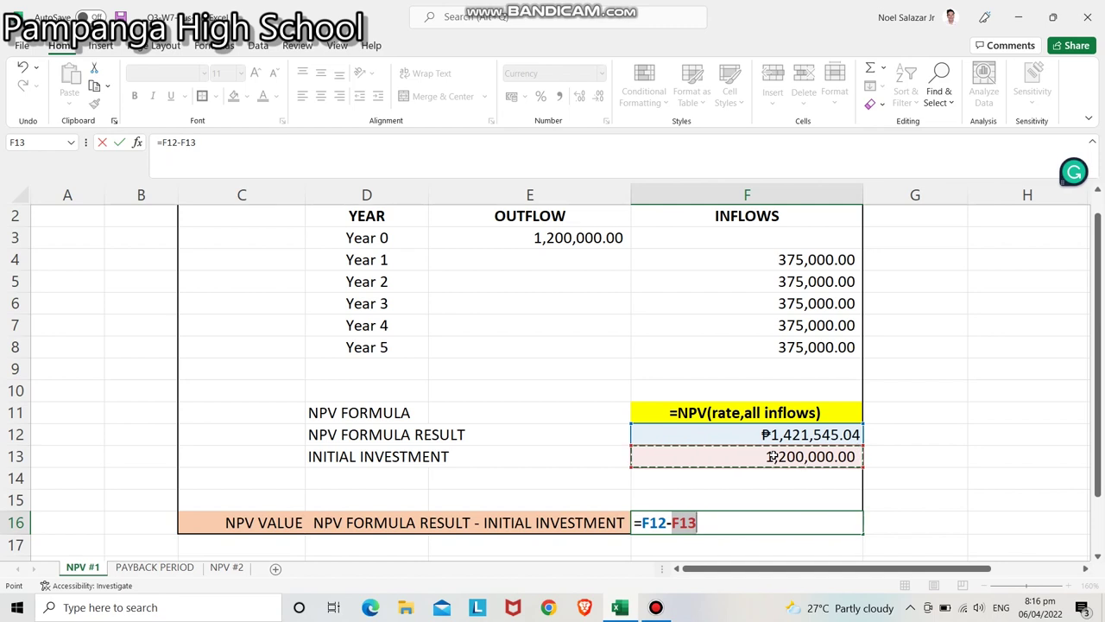
pyautogui.press('Return')
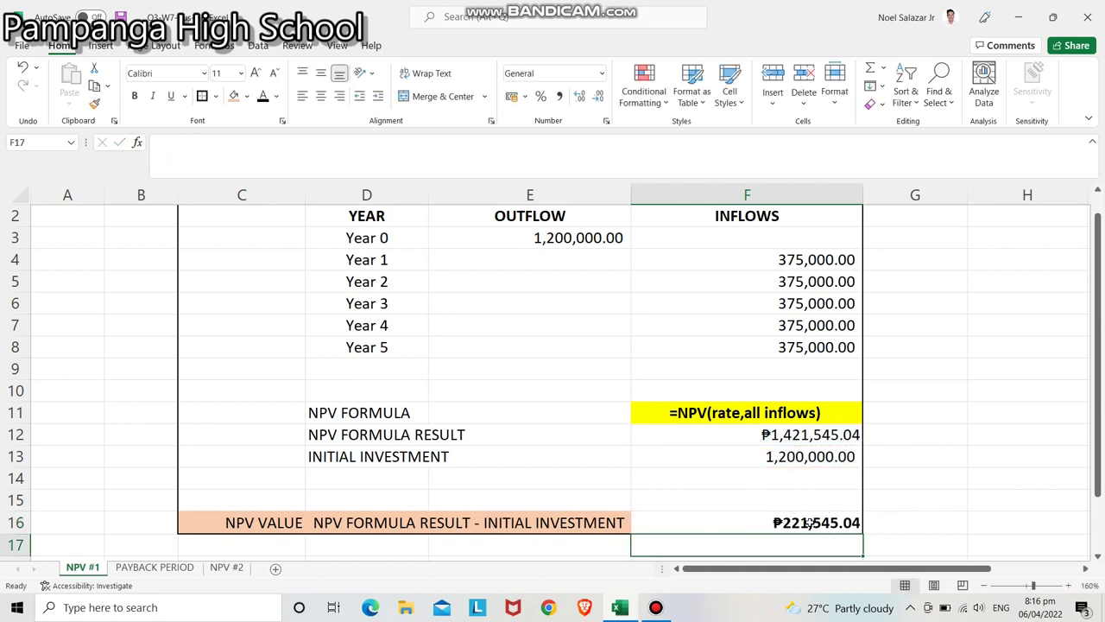
pyautogui.click(749, 523)
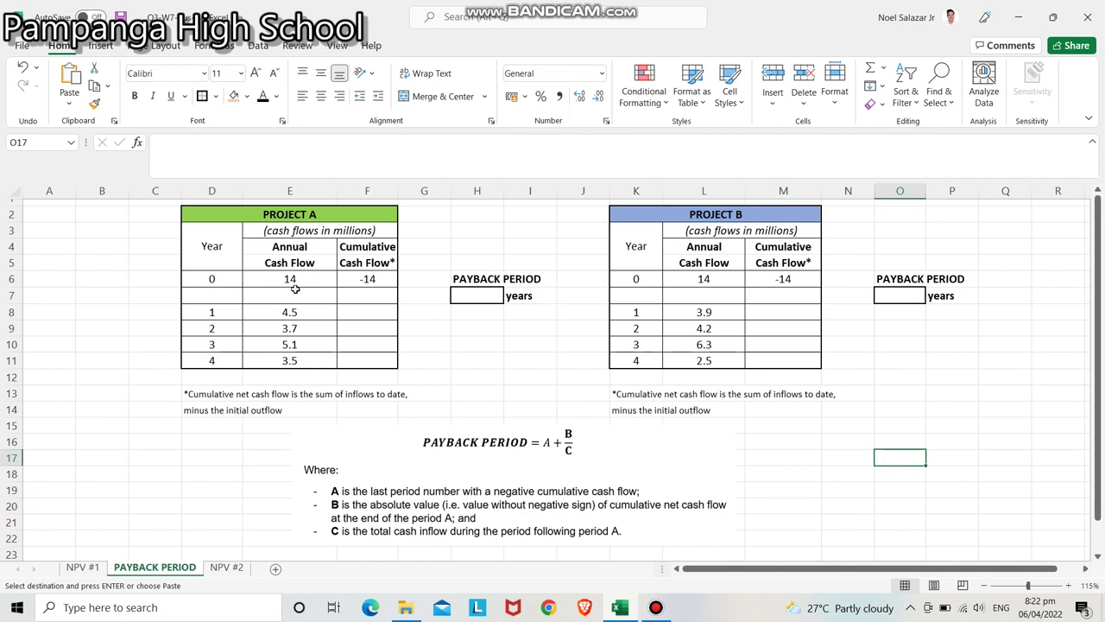
# Review Project A's initial outflow and its annual cash flows for years 1 to 4 on the PAYBACK PERIOD sheet.
pyautogui.moveTo(293, 311); pyautogui.dragTo(293, 360)
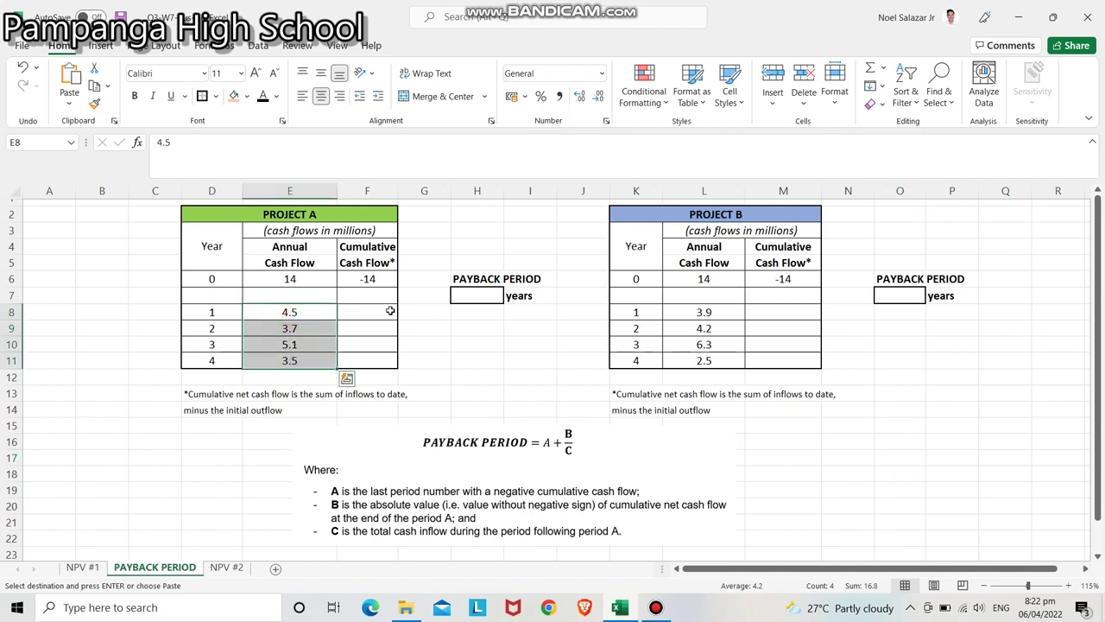
pyautogui.click(311, 276)
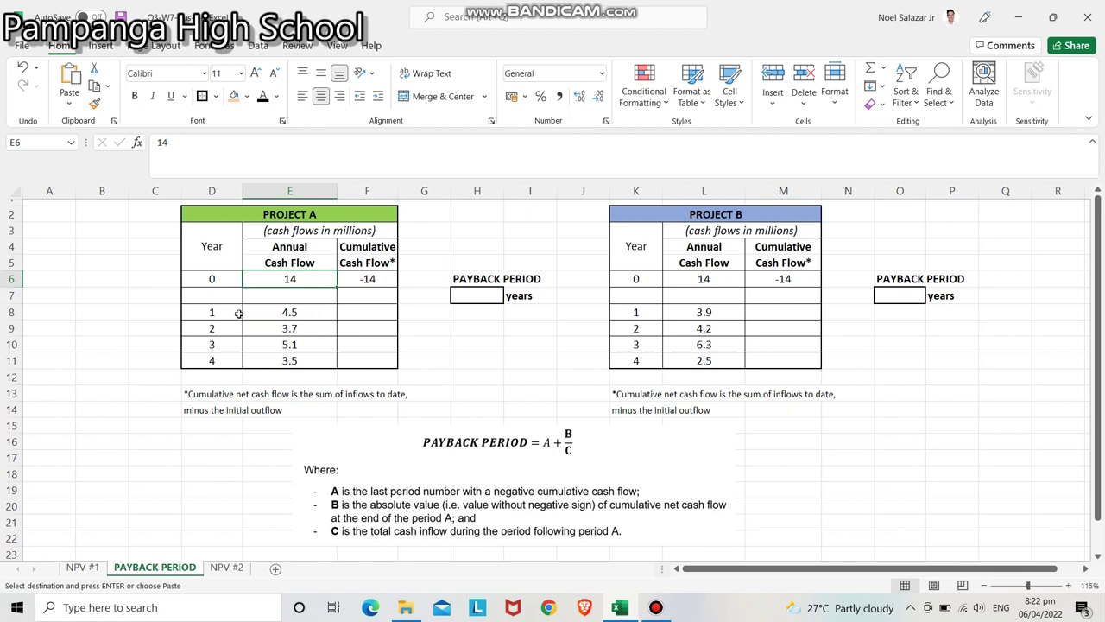
pyautogui.moveTo(222, 312); pyautogui.dragTo(293, 316)
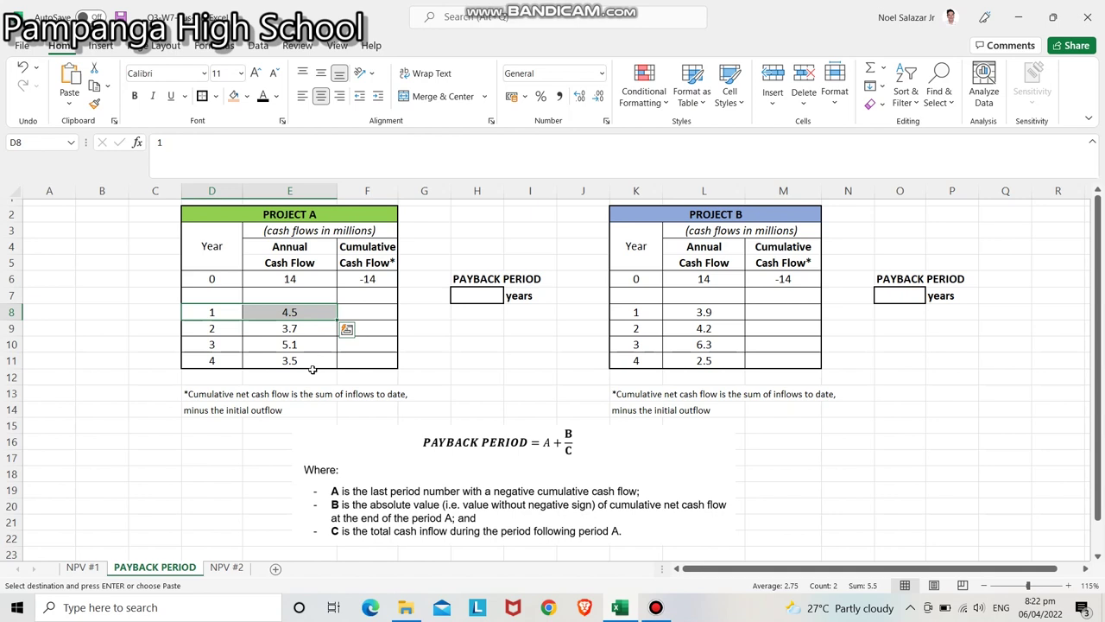
pyautogui.moveTo(209, 329); pyautogui.dragTo(285, 329)
pyautogui.moveTo(212, 345); pyautogui.dragTo(289, 344)
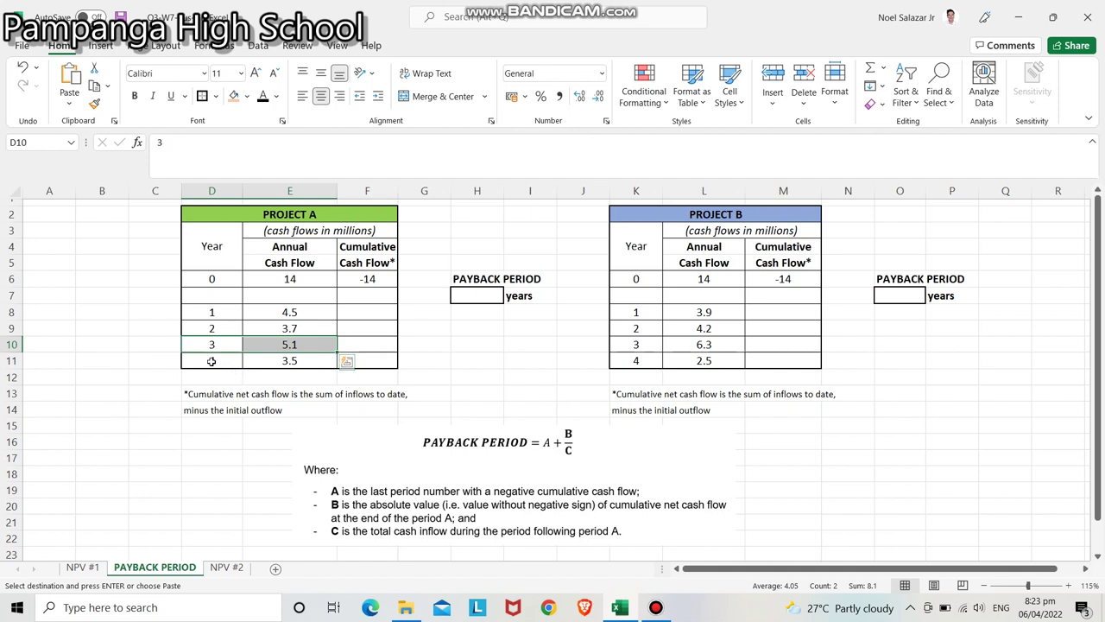
pyautogui.moveTo(211, 361); pyautogui.dragTo(298, 360)
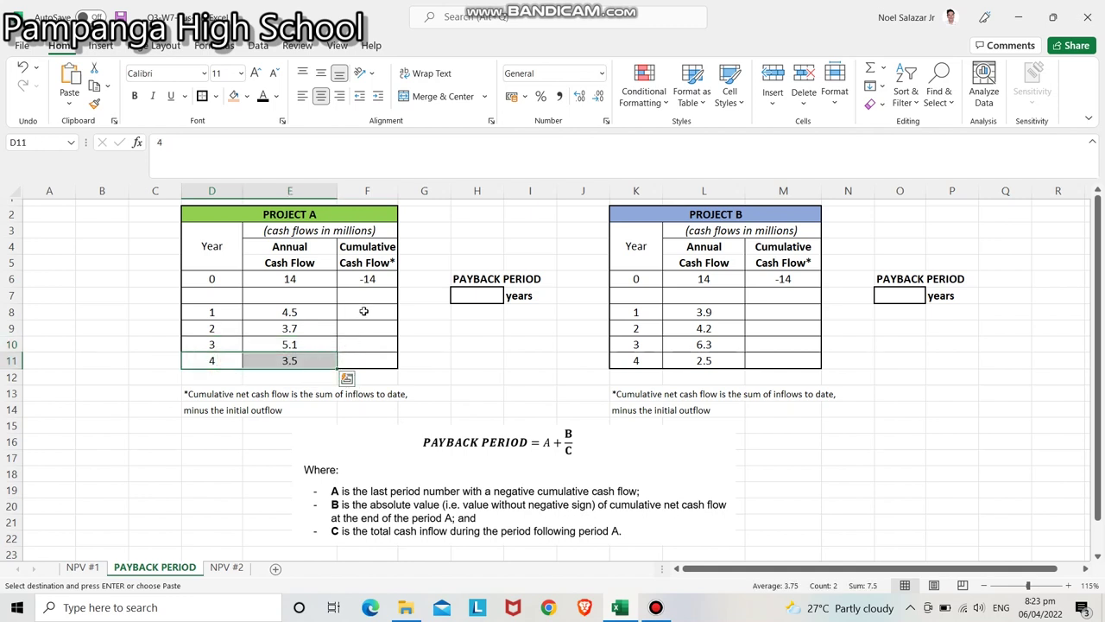
# Review Project B's annual cash flows year by year, from year 0 to year 4.
pyautogui.moveTo(640, 312); pyautogui.dragTo(703, 279)
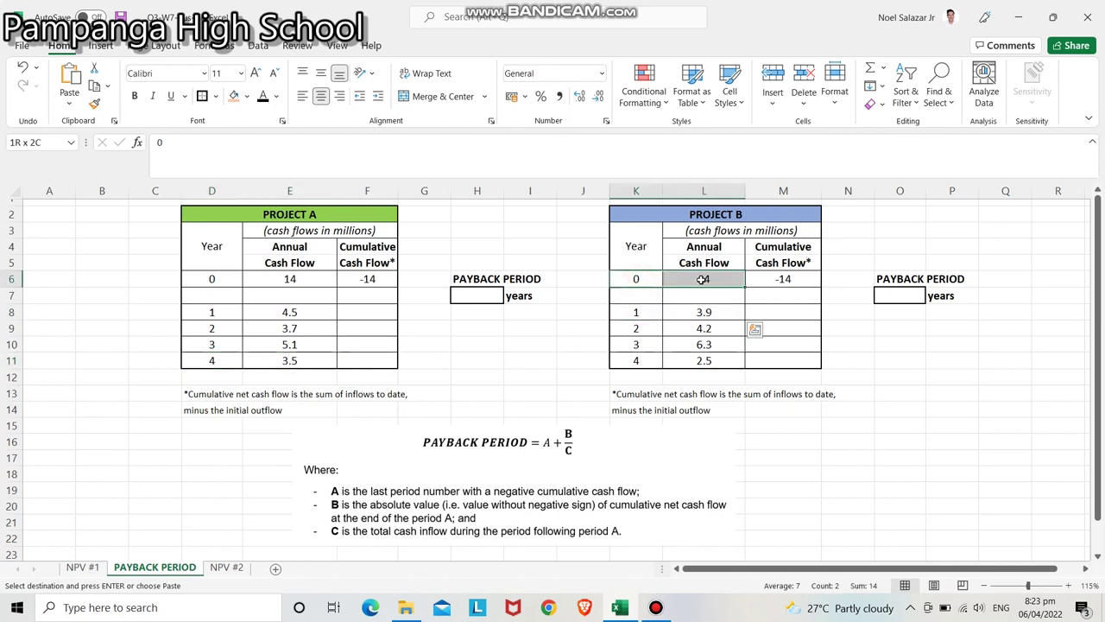
pyautogui.hotkey('ctrl', 'v')
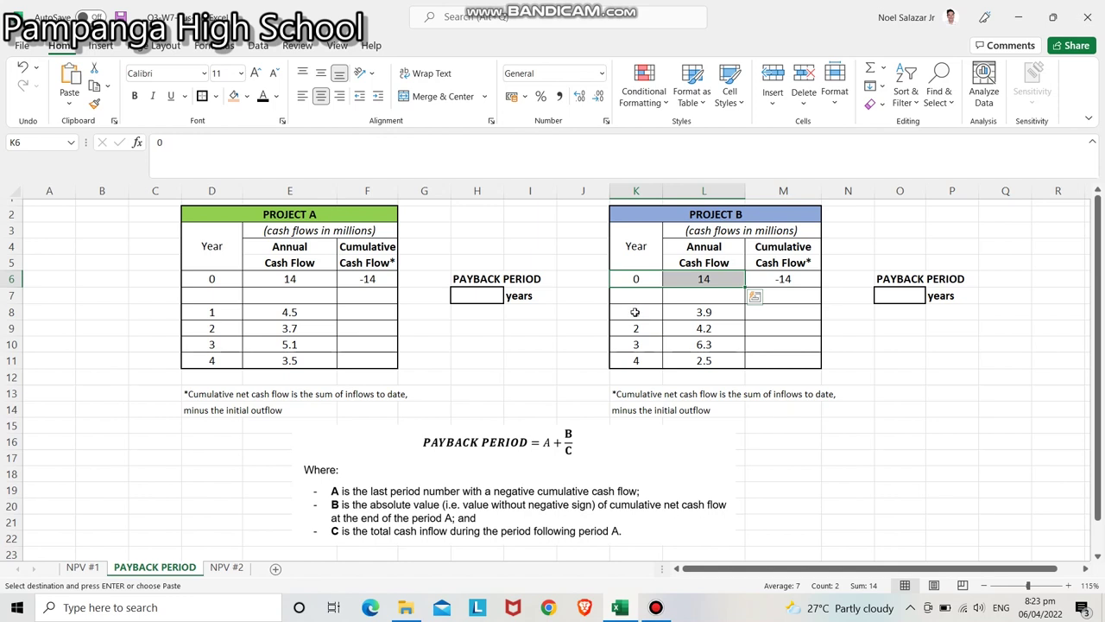
pyautogui.moveTo(636, 313); pyautogui.dragTo(695, 312)
pyautogui.hotkey('ctrl', 'v')
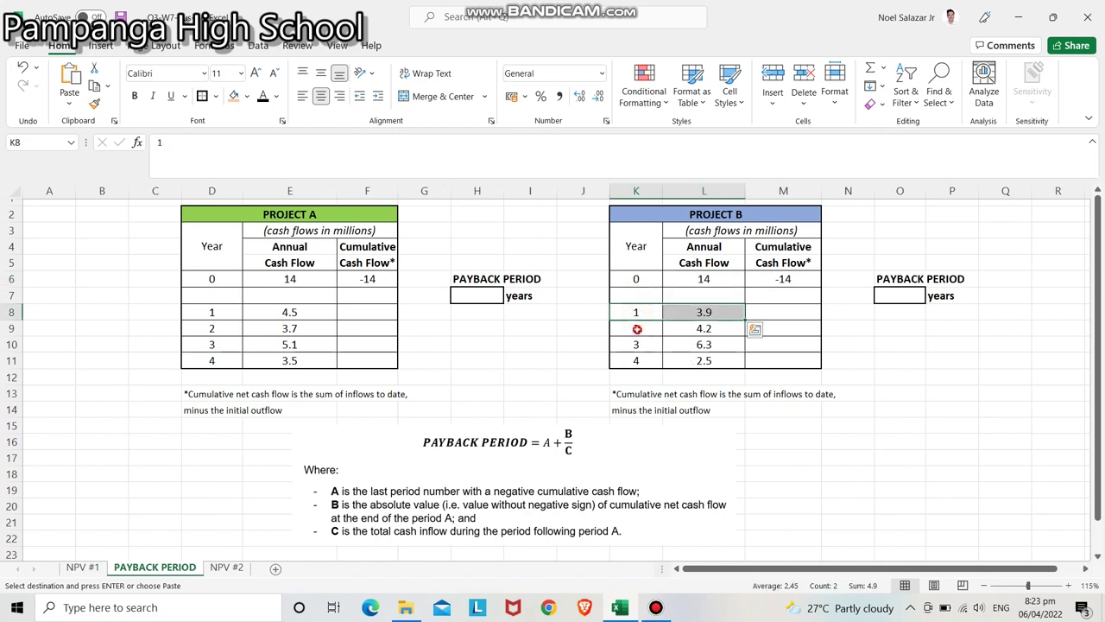
pyautogui.moveTo(636, 329); pyautogui.dragTo(695, 331)
pyautogui.hotkey('ctrl', 'v')
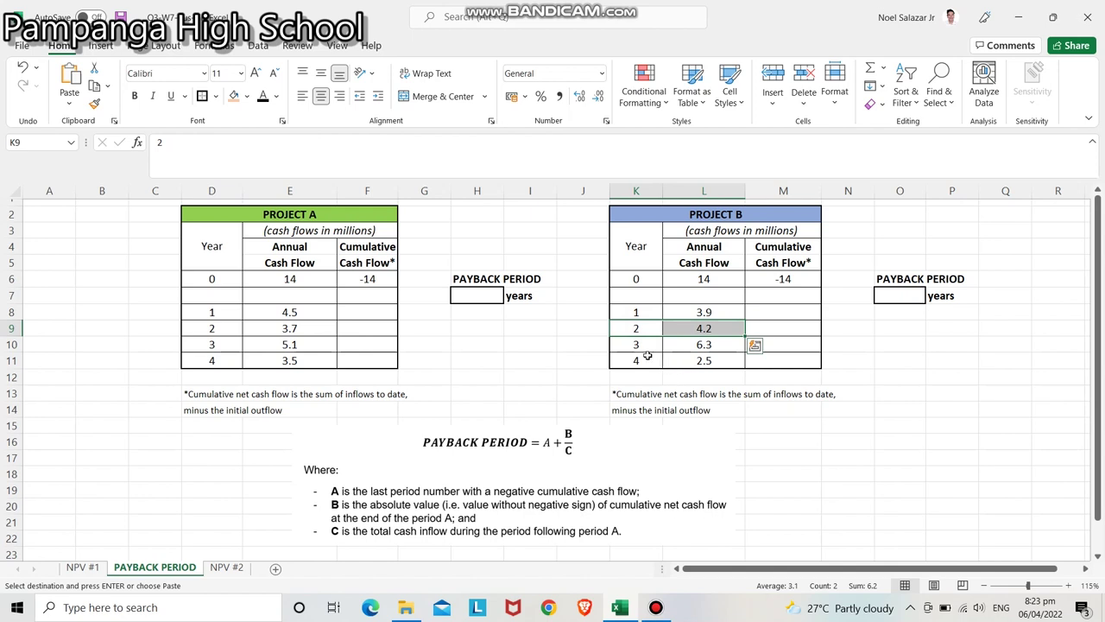
pyautogui.moveTo(636, 345); pyautogui.dragTo(695, 345)
pyautogui.hotkey('ctrl', 'v')
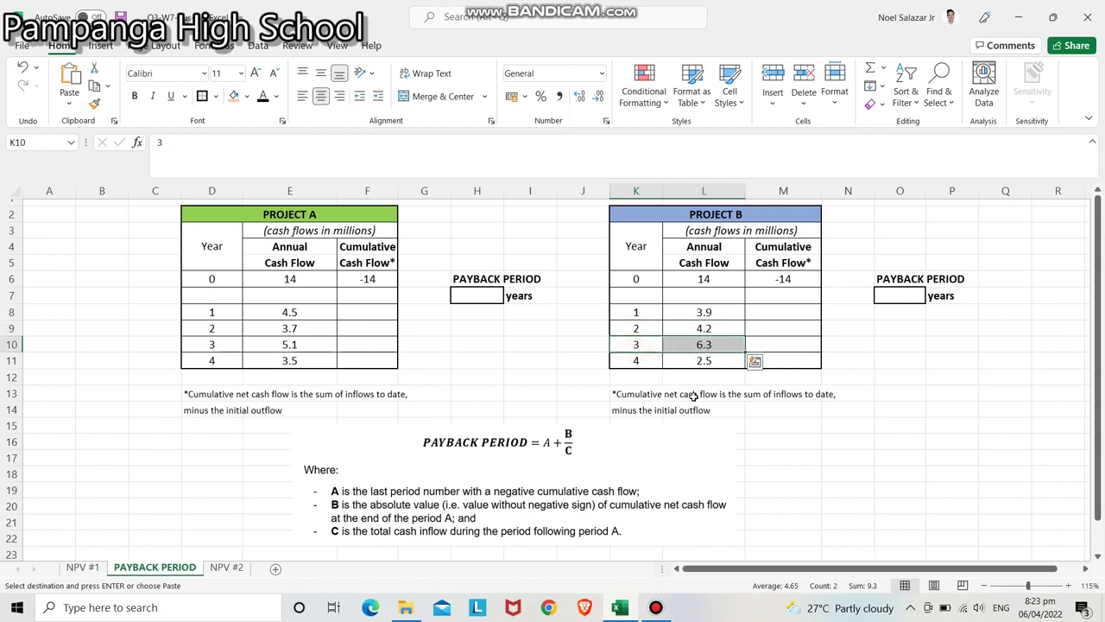
pyautogui.moveTo(636, 360); pyautogui.dragTo(695, 361)
pyautogui.hotkey('ctrl', 'v')
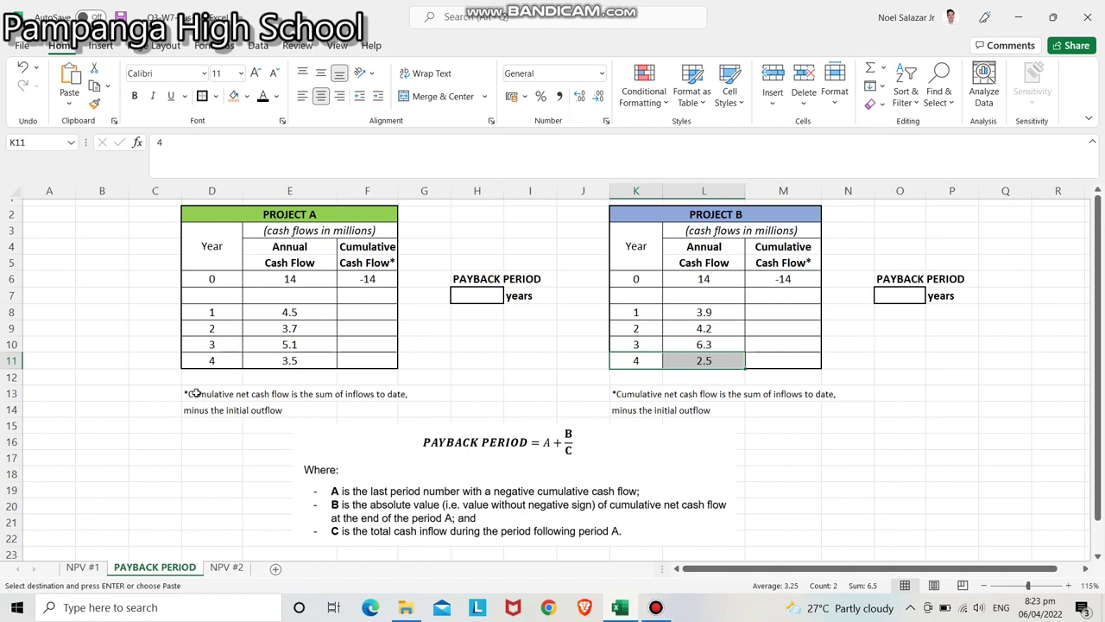
# Read the note under the Project A table that defines cumulative net cash flow.
pyautogui.moveTo(189, 393); pyautogui.dragTo(402, 406)
pyautogui.hotkey('ctrl', 'v')
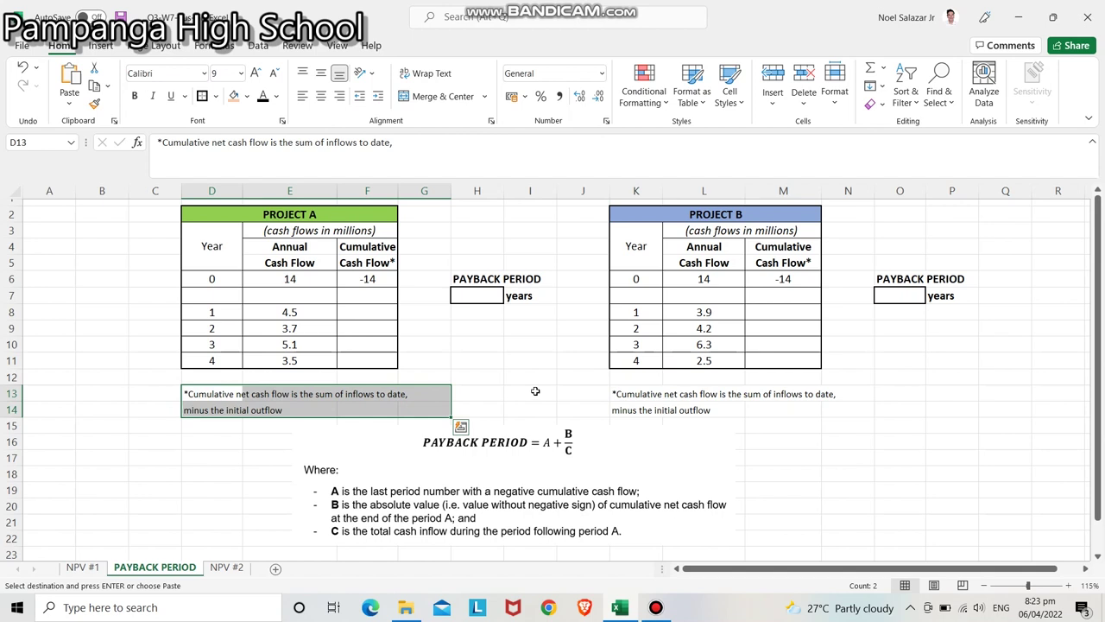
pyautogui.click(496, 363)
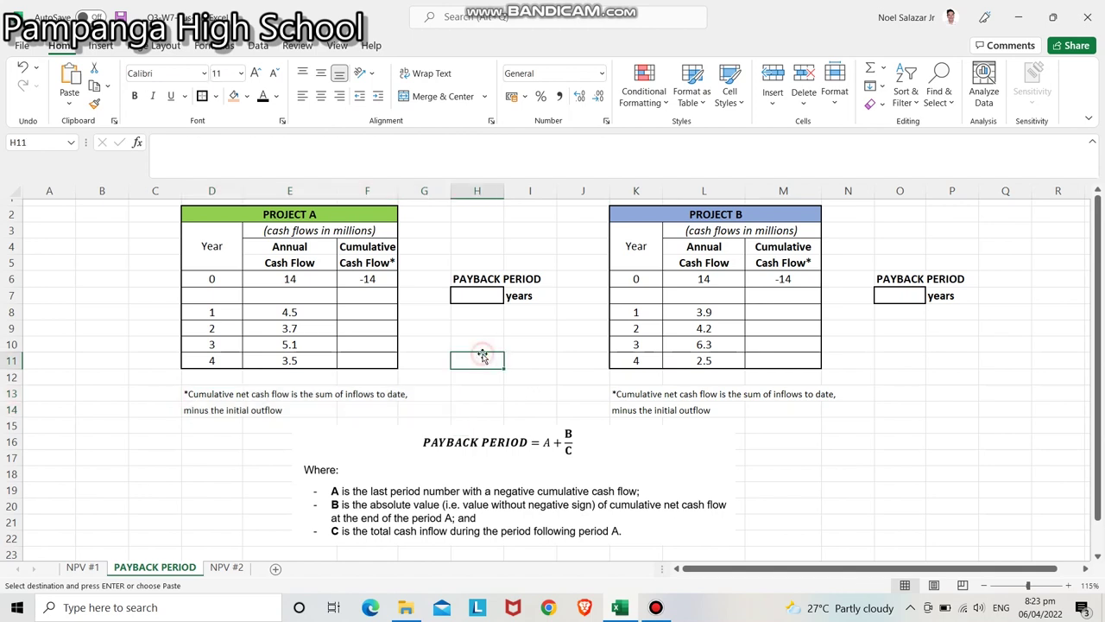
# Calculate Project A's year 1 cumulative cash flow in F8 by subtracting the initial outflow from the year's inflow with =E8-E6.
pyautogui.click(374, 311)
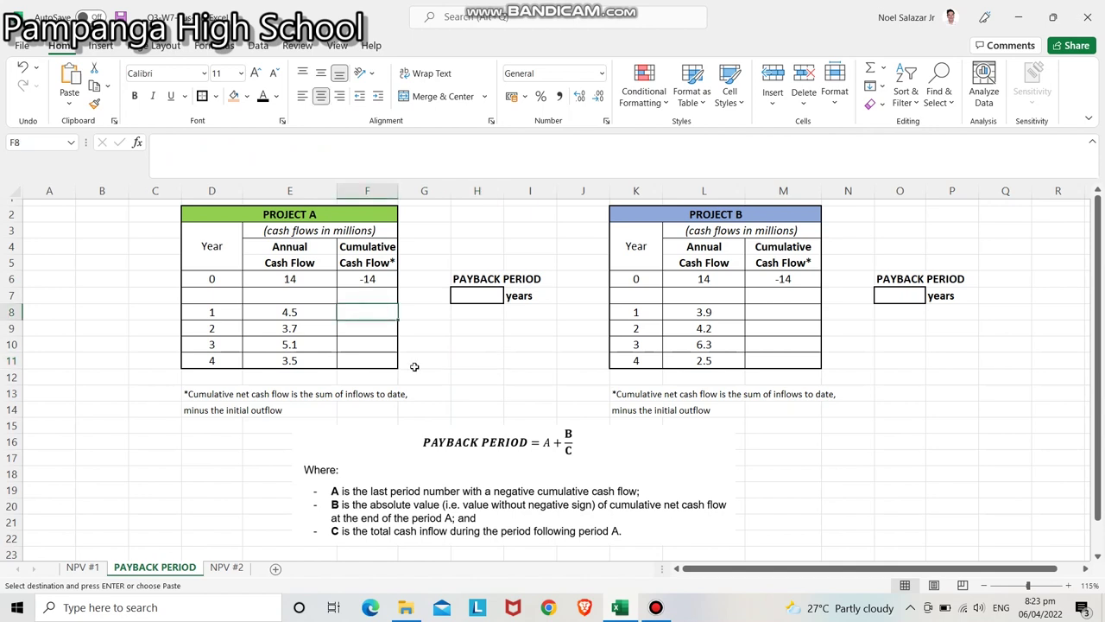
pyautogui.write('=')
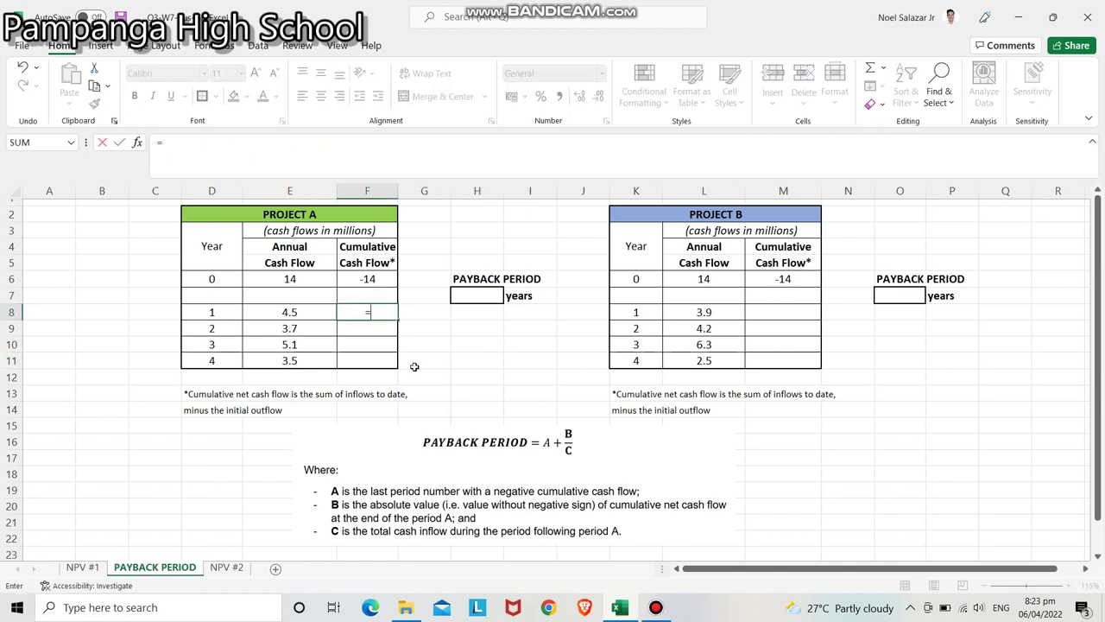
pyautogui.click(307, 311)
pyautogui.write('-')
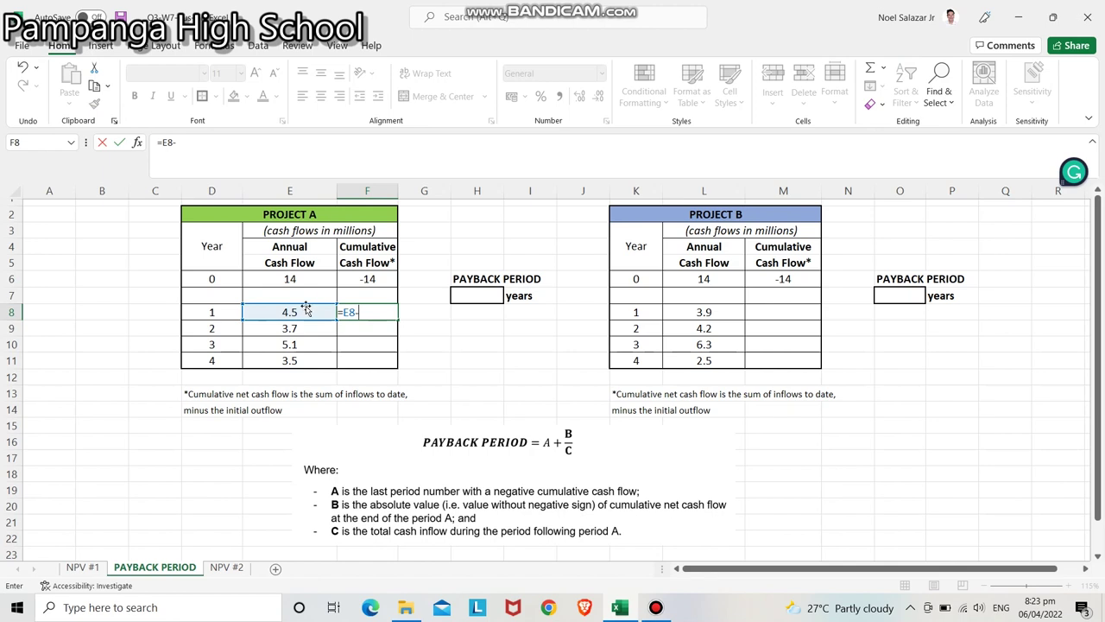
pyautogui.click(294, 279)
pyautogui.press('Return')
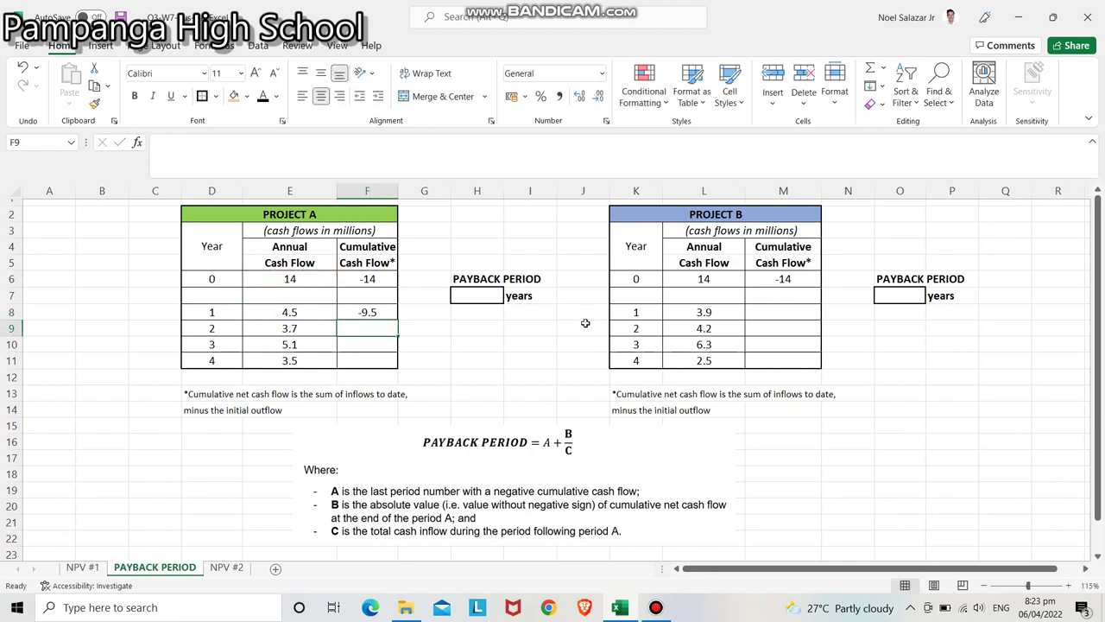
# Calculate Project A's year 2 cumulative cash flow in F9 with the formula =E9+E8-E6.
pyautogui.write('=')
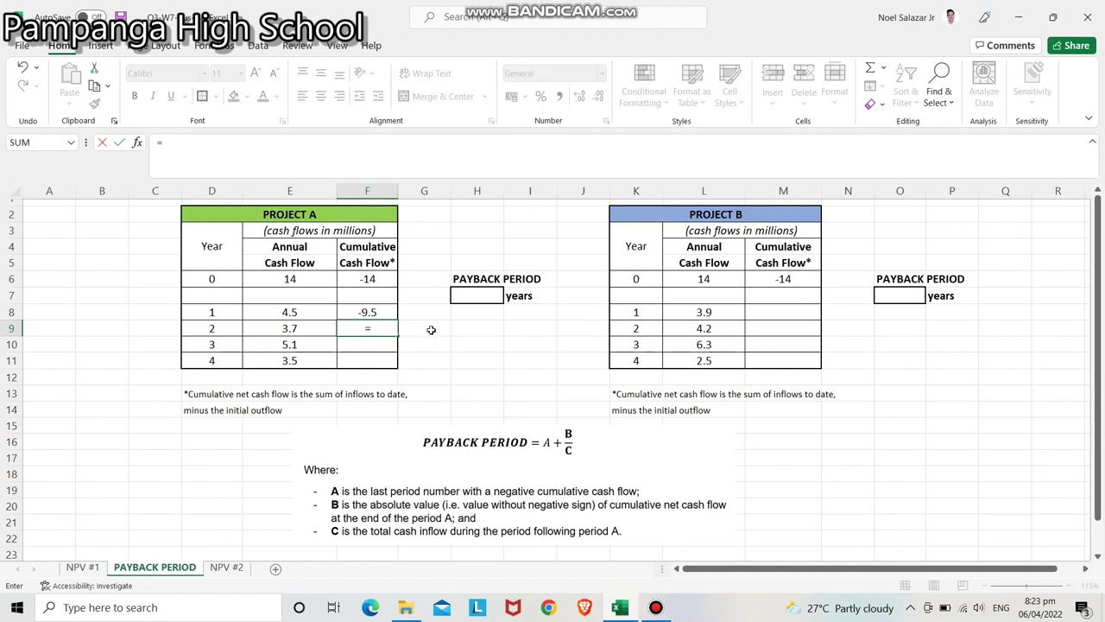
pyautogui.click(314, 331)
pyautogui.write('+')
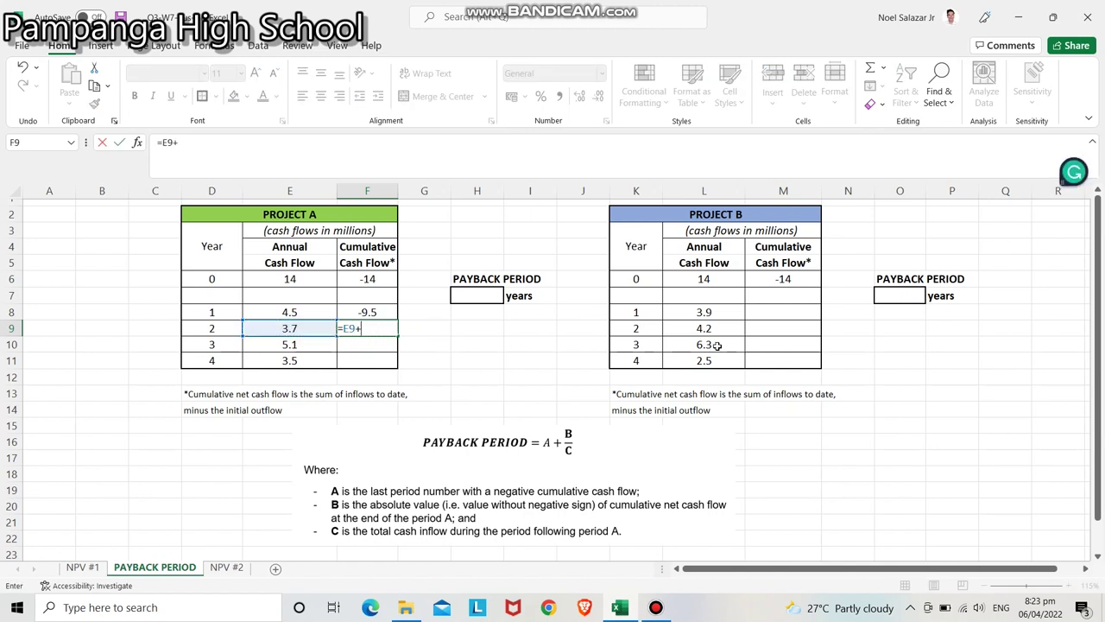
pyautogui.click(289, 313)
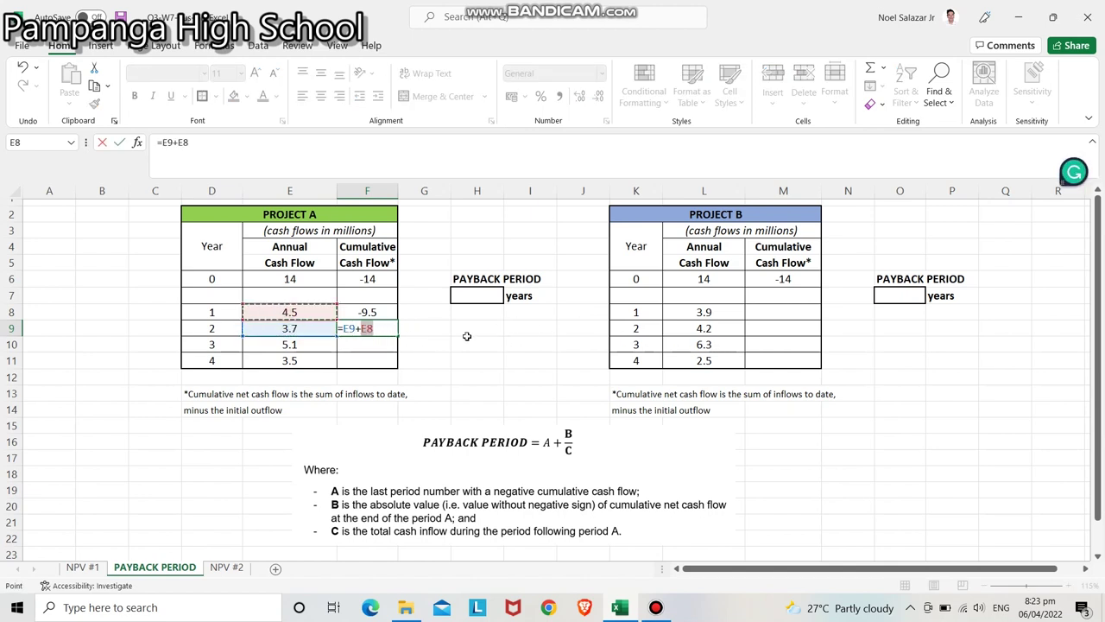
pyautogui.write('-')
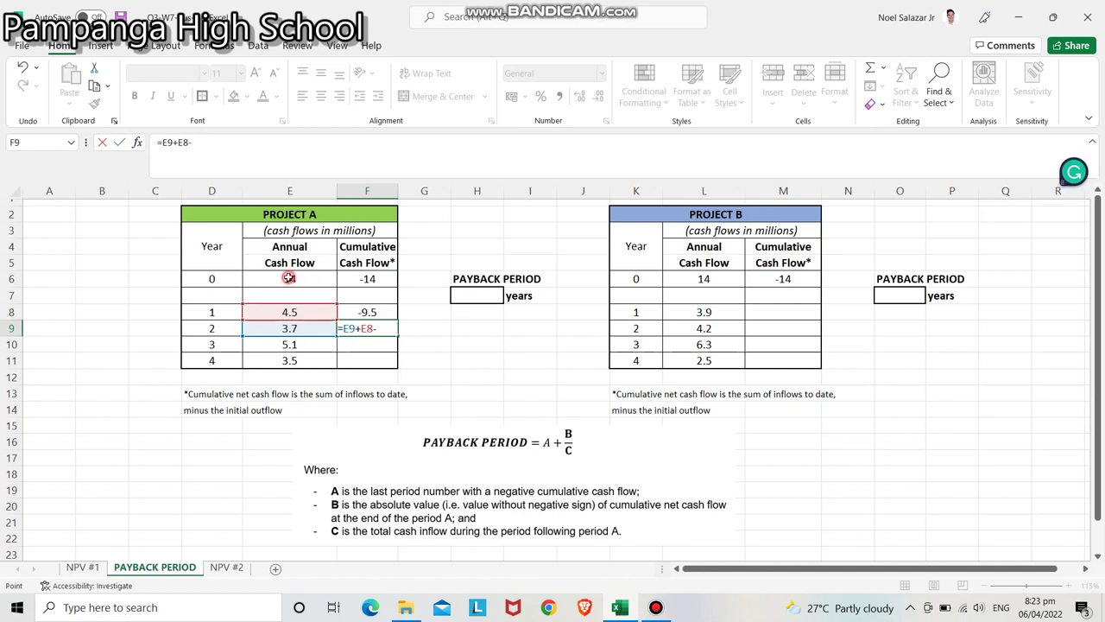
pyautogui.click(289, 279)
pyautogui.press('Return')
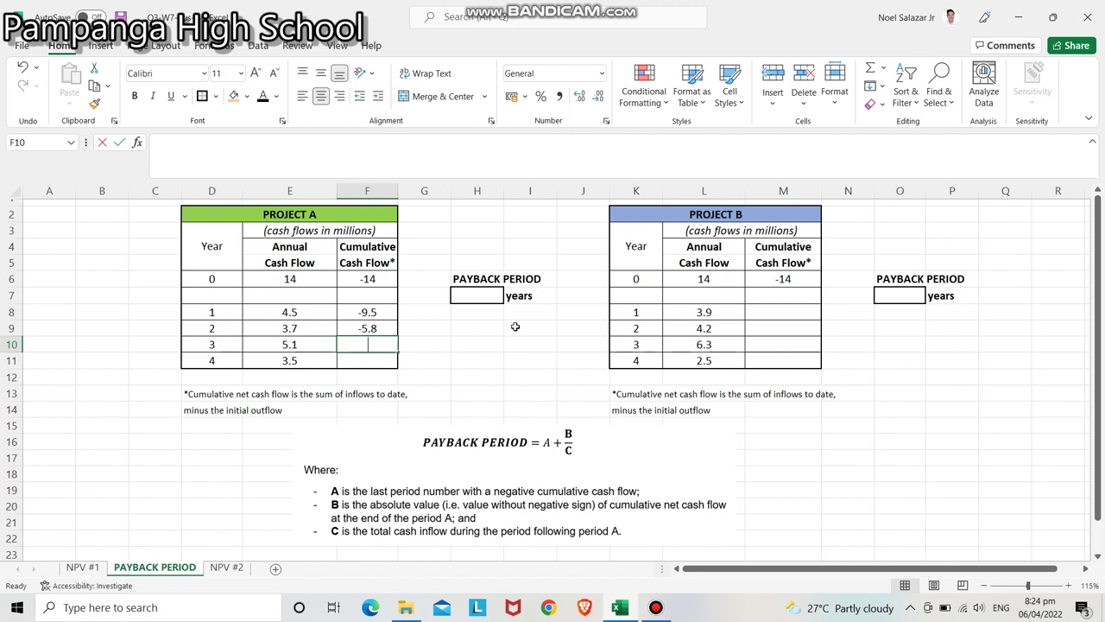
# Calculate Project A's year 3 cumulative cash flow in F10 with the formula =E10+E9+E8-E6.
pyautogui.write('=')
pyautogui.click(293, 343)
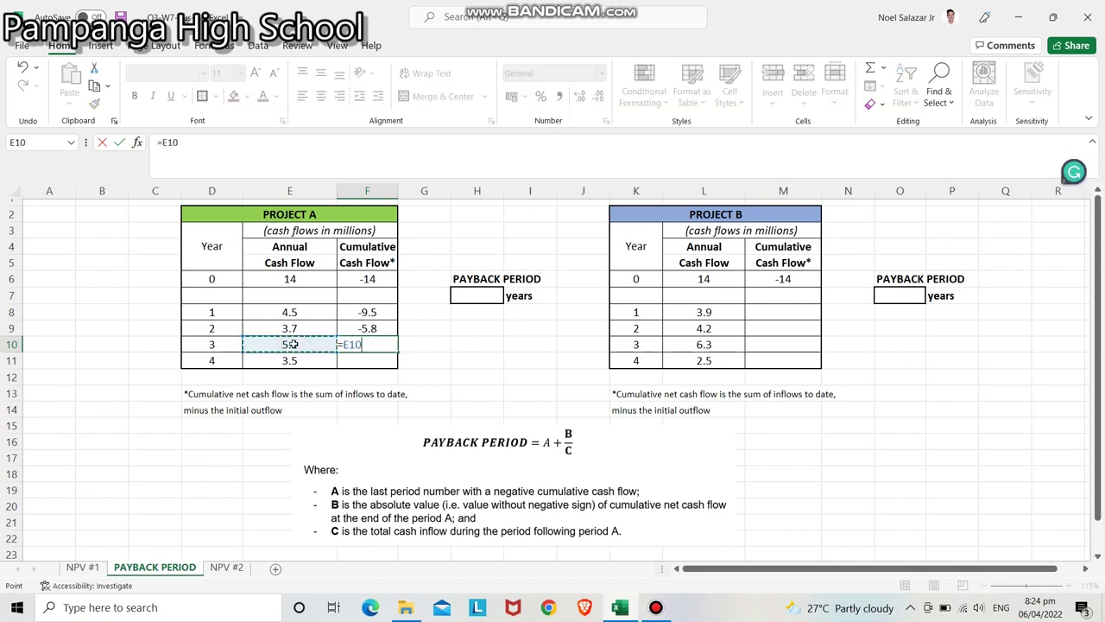
pyautogui.write('+')
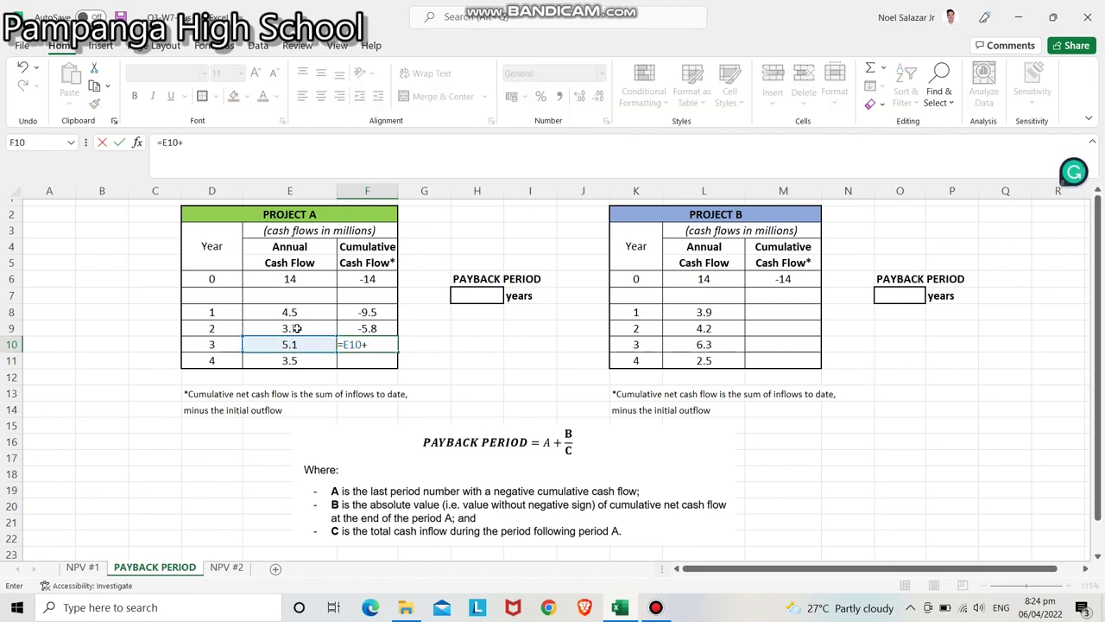
pyautogui.click(295, 329)
pyautogui.write('+')
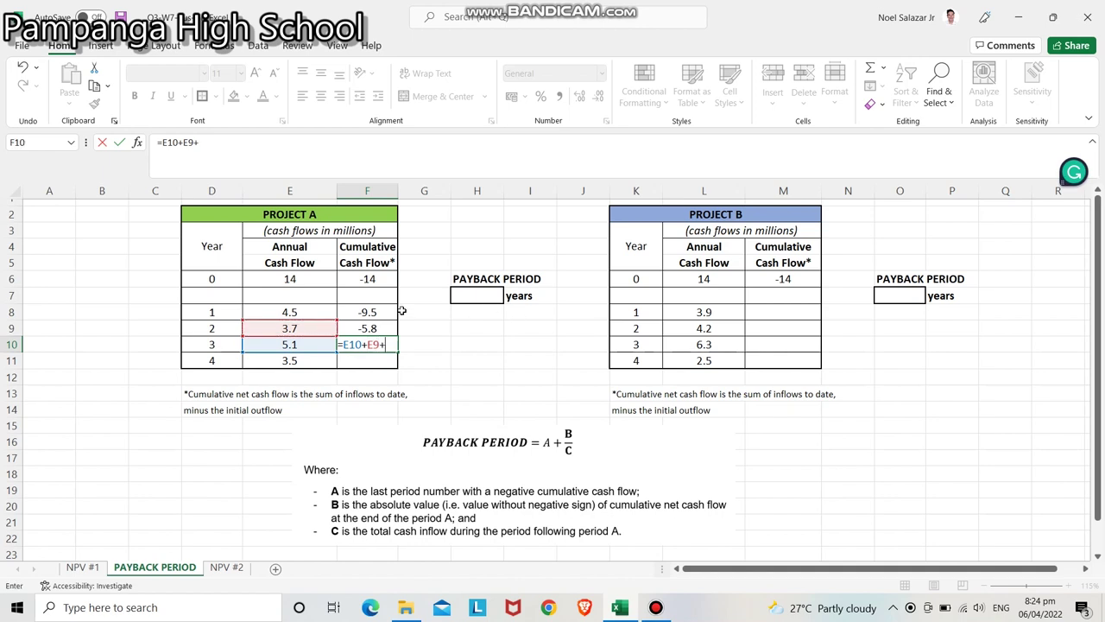
pyautogui.click(306, 313)
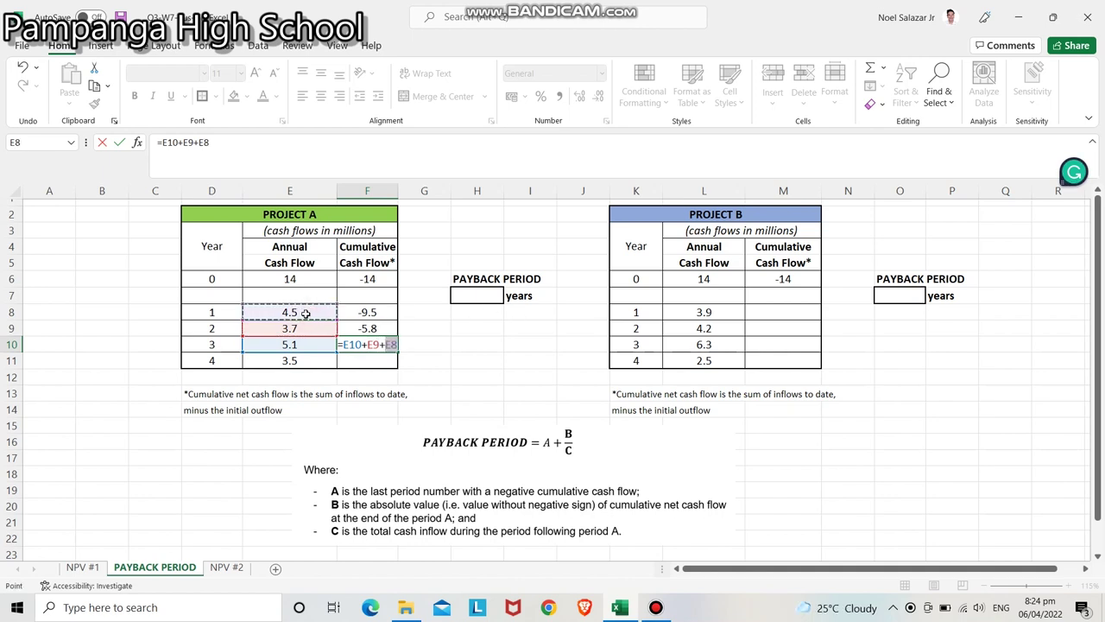
pyautogui.write('-')
pyautogui.click(294, 281)
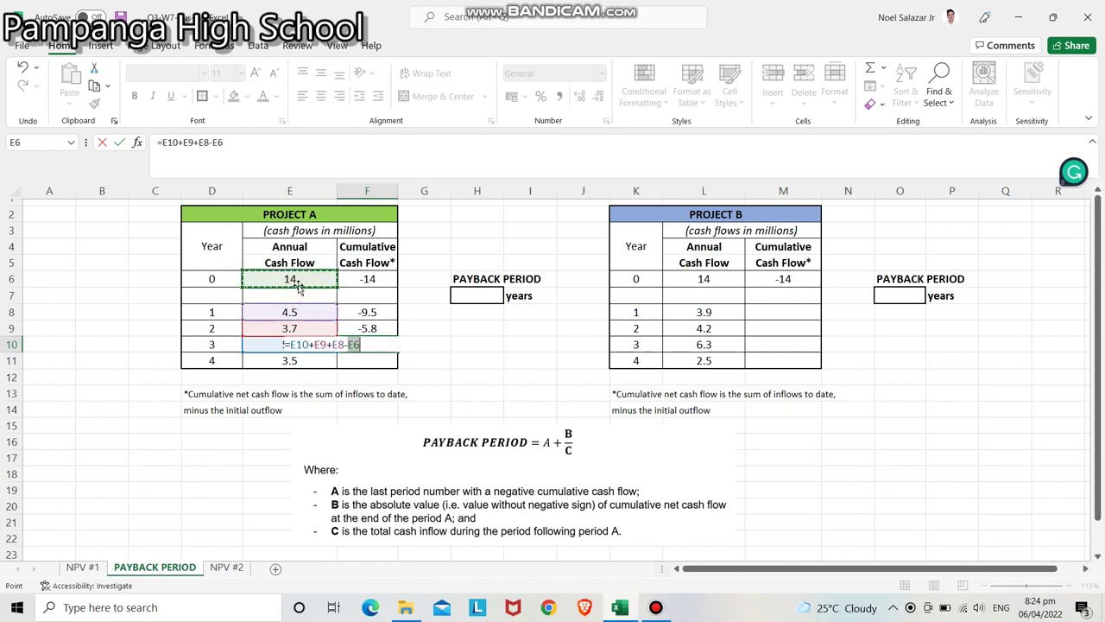
pyautogui.press('Return')
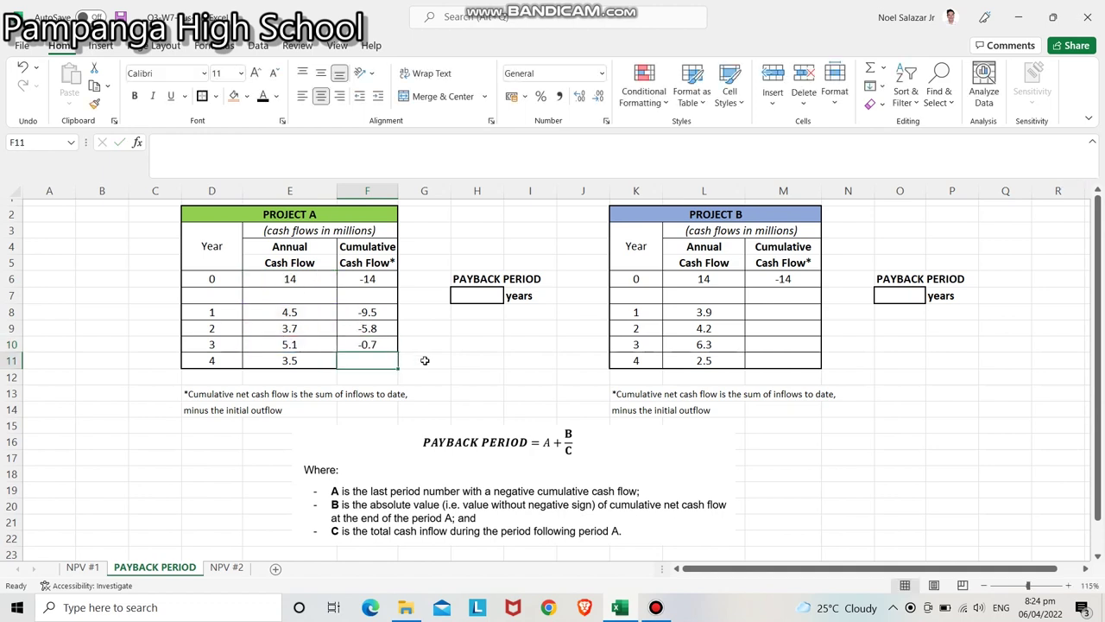
# Calculate Project A's year 4 cumulative cash flow in F11 with the formula =E11+E10+E9+E8-E6.
pyautogui.write('=')
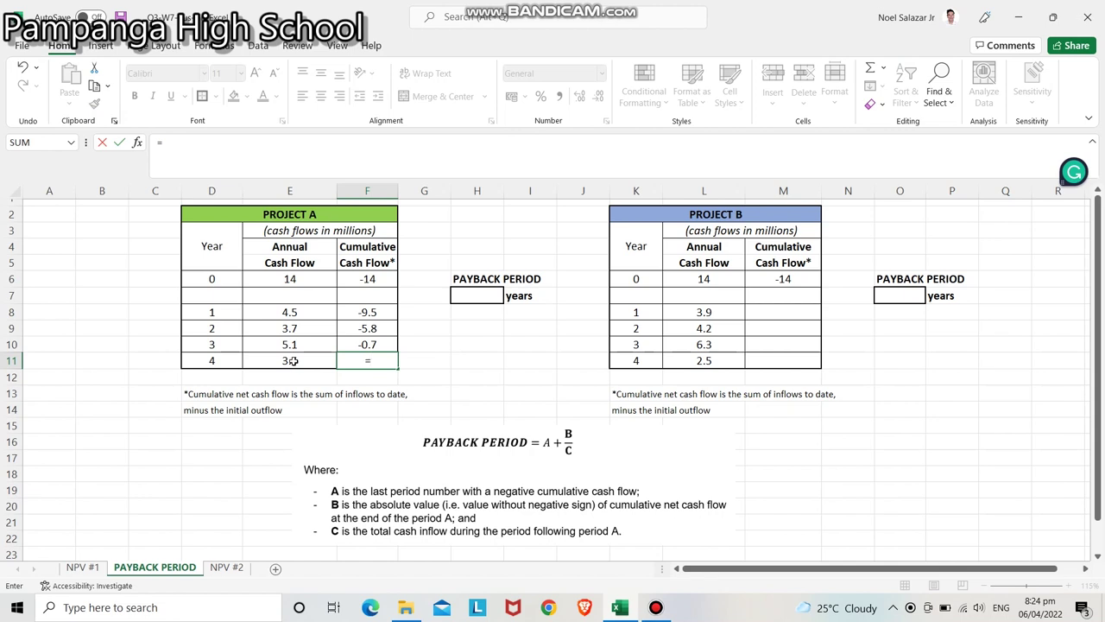
pyautogui.click(296, 361)
pyautogui.write('+')
pyautogui.click(278, 345)
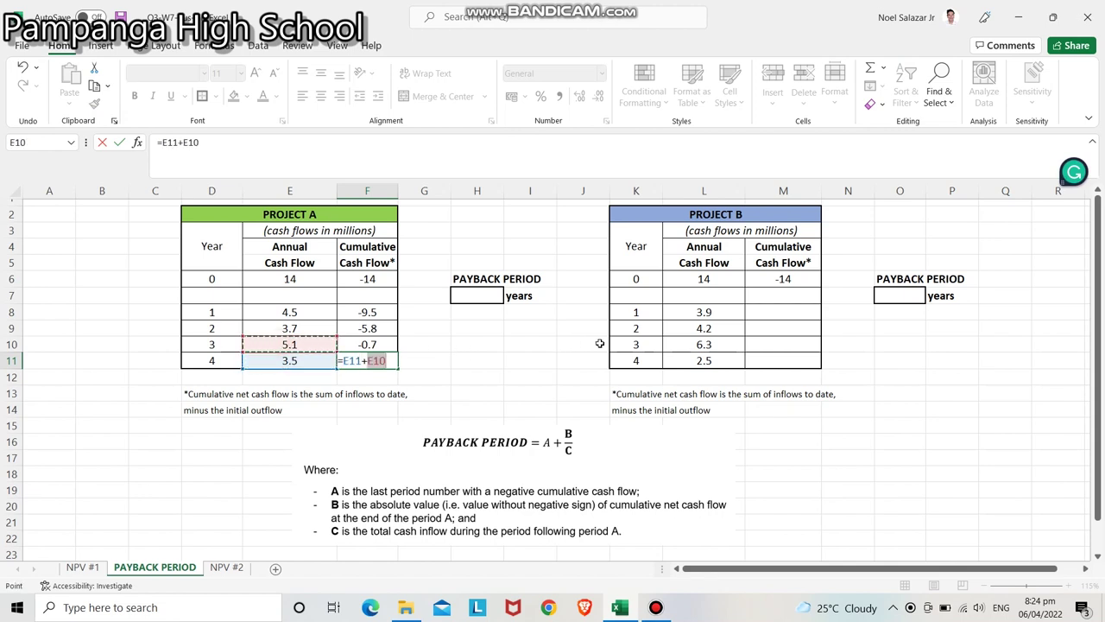
pyautogui.write('+')
pyautogui.click(296, 329)
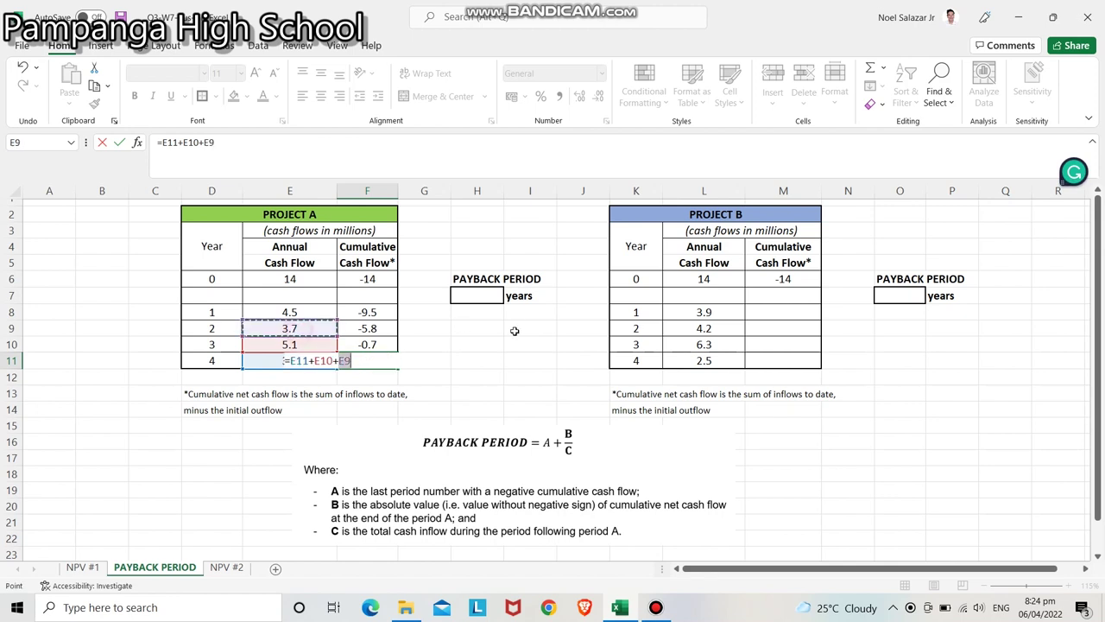
pyautogui.write('+')
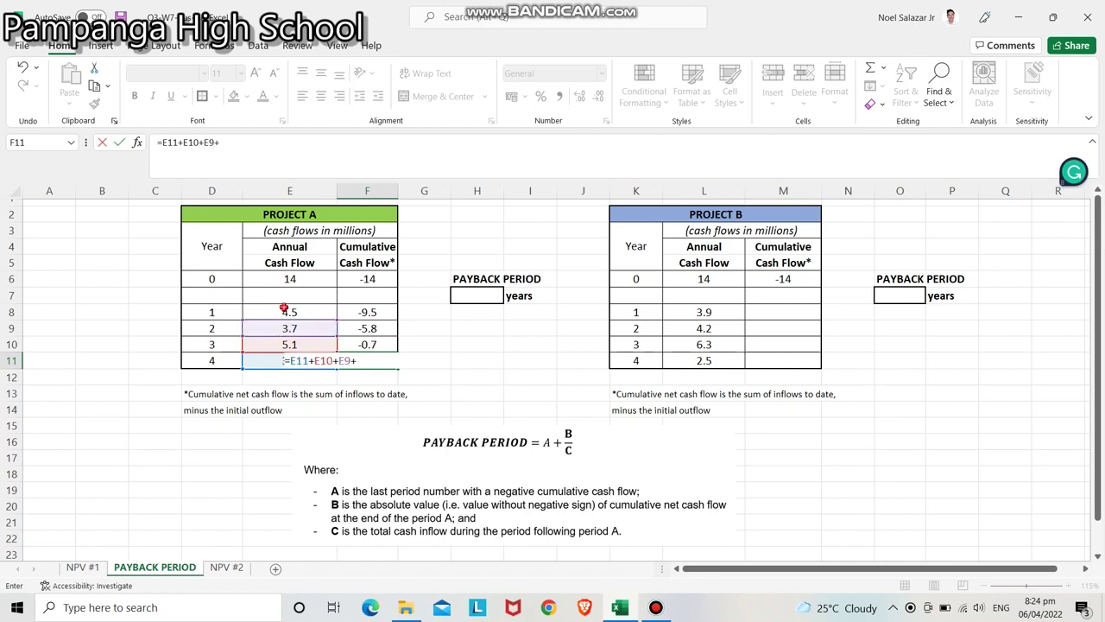
pyautogui.click(289, 313)
pyautogui.write('-')
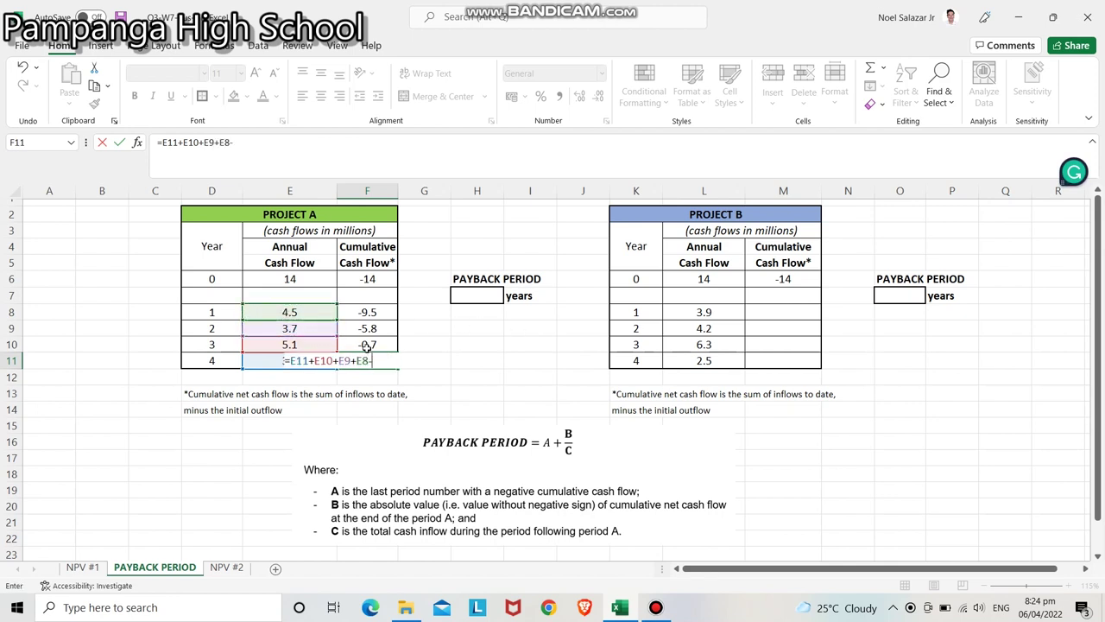
pyautogui.click(300, 279)
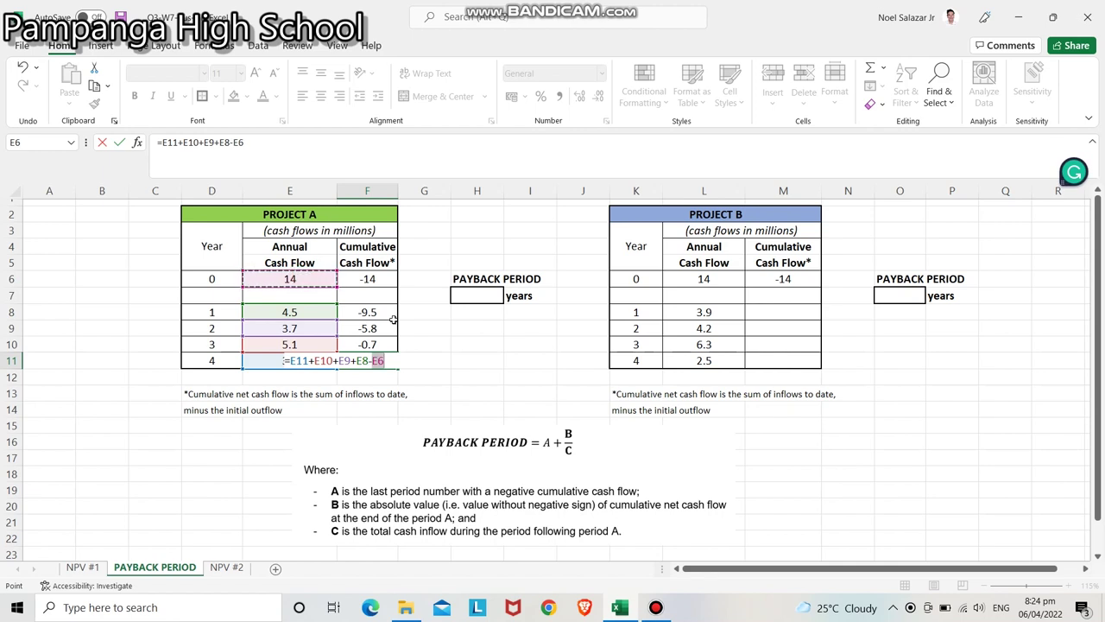
pyautogui.press('Return')
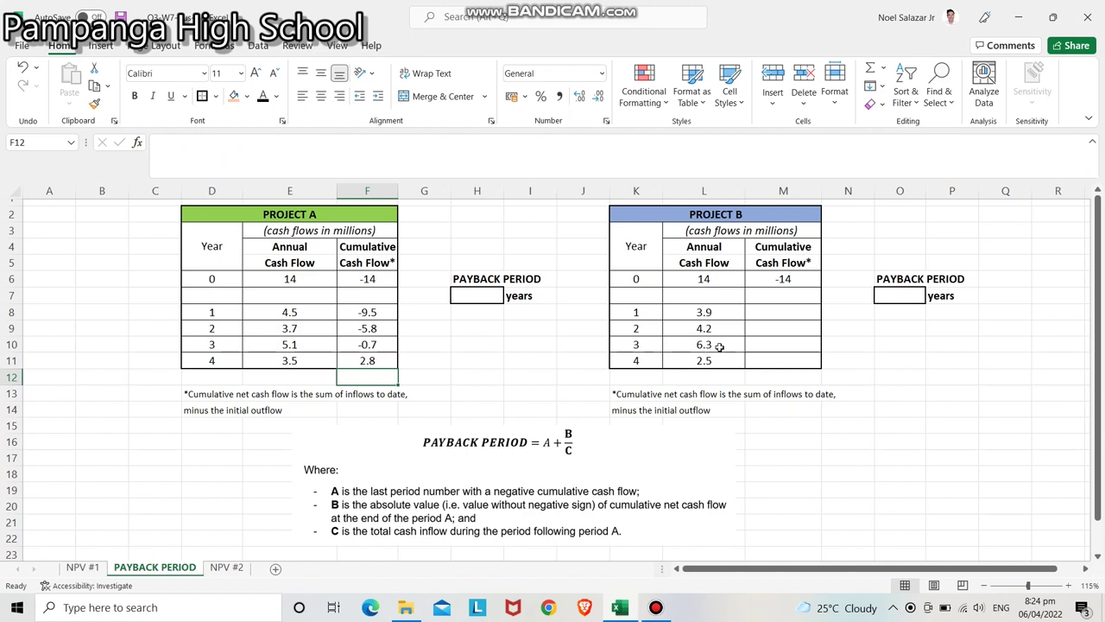
# Calculate Project B's year 1 cumulative cash flow in M8 by subtracting the initial outflow from the year's inflow with =L8-L6.
pyautogui.click(722, 217)
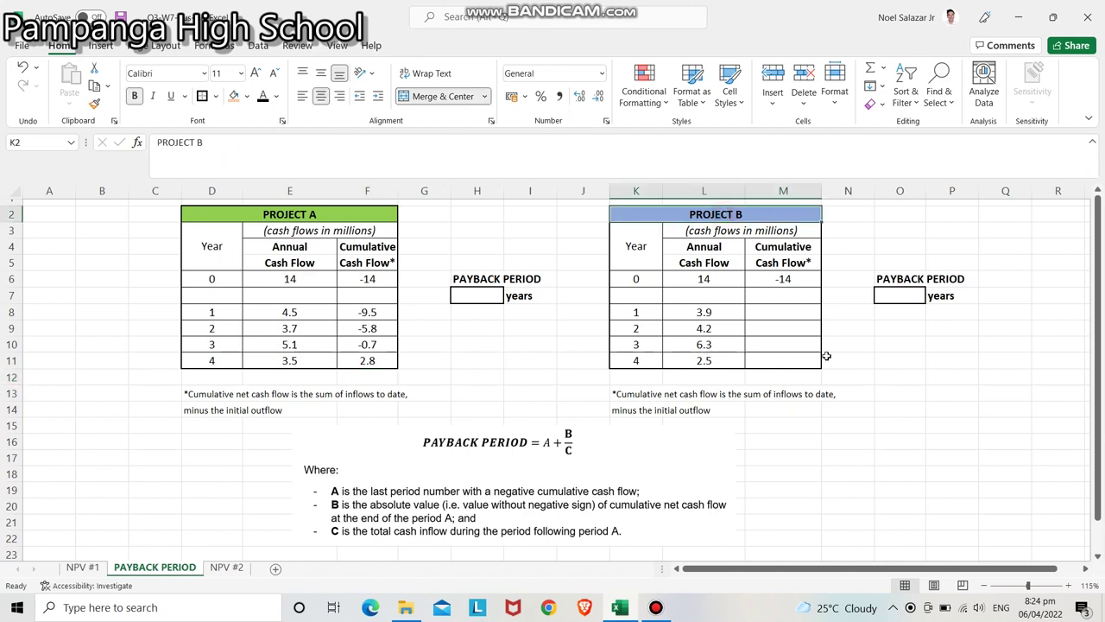
pyautogui.click(773, 314)
pyautogui.write('=')
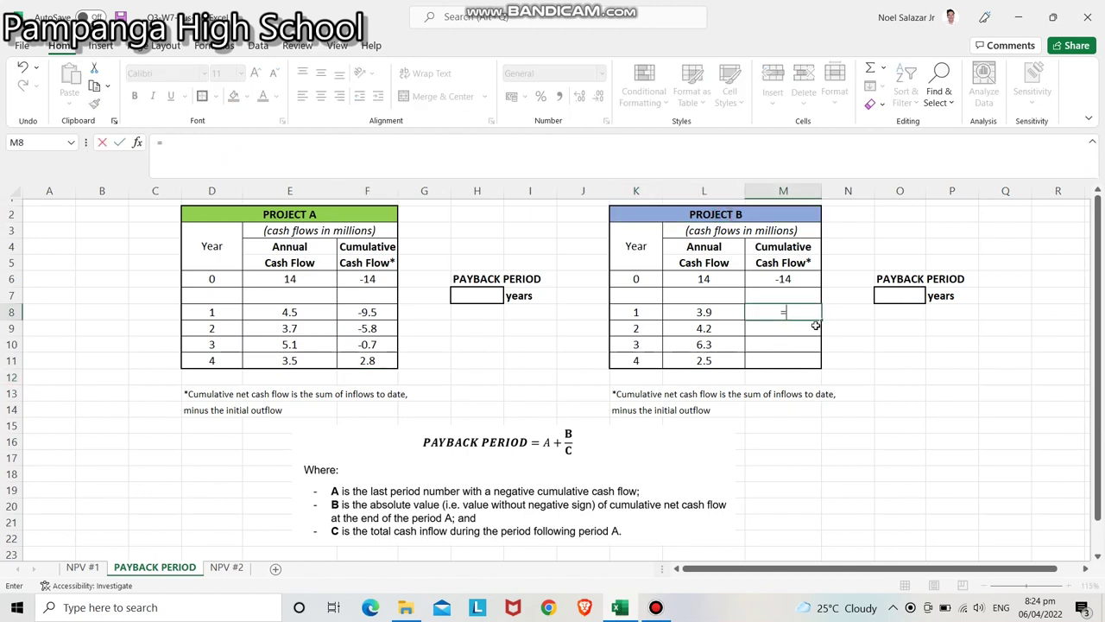
pyautogui.click(704, 311)
pyautogui.write('-')
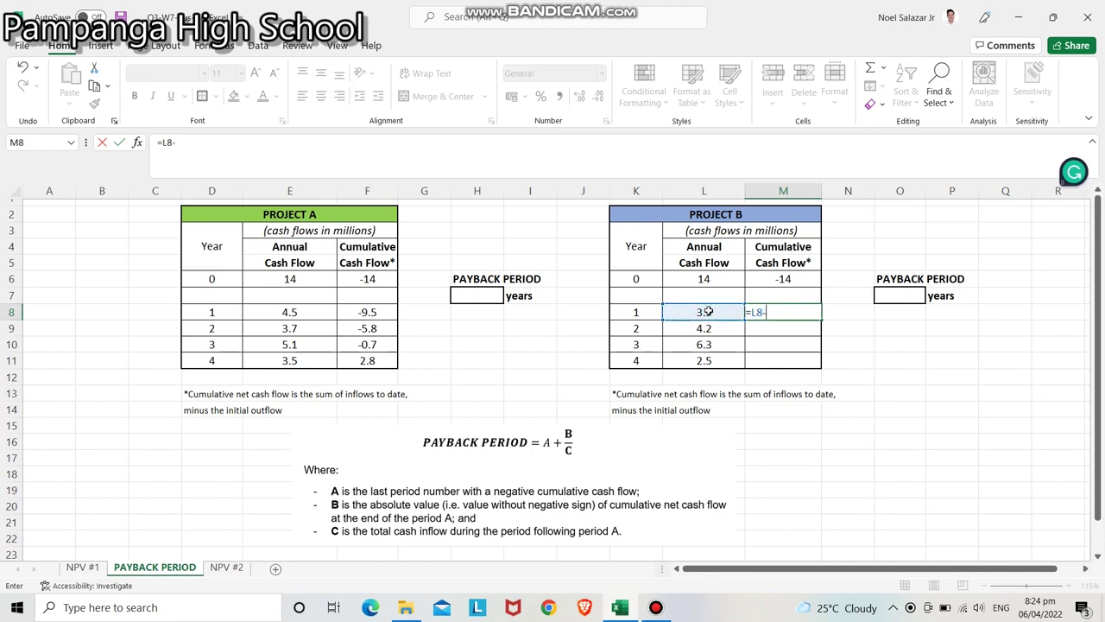
pyautogui.click(708, 278)
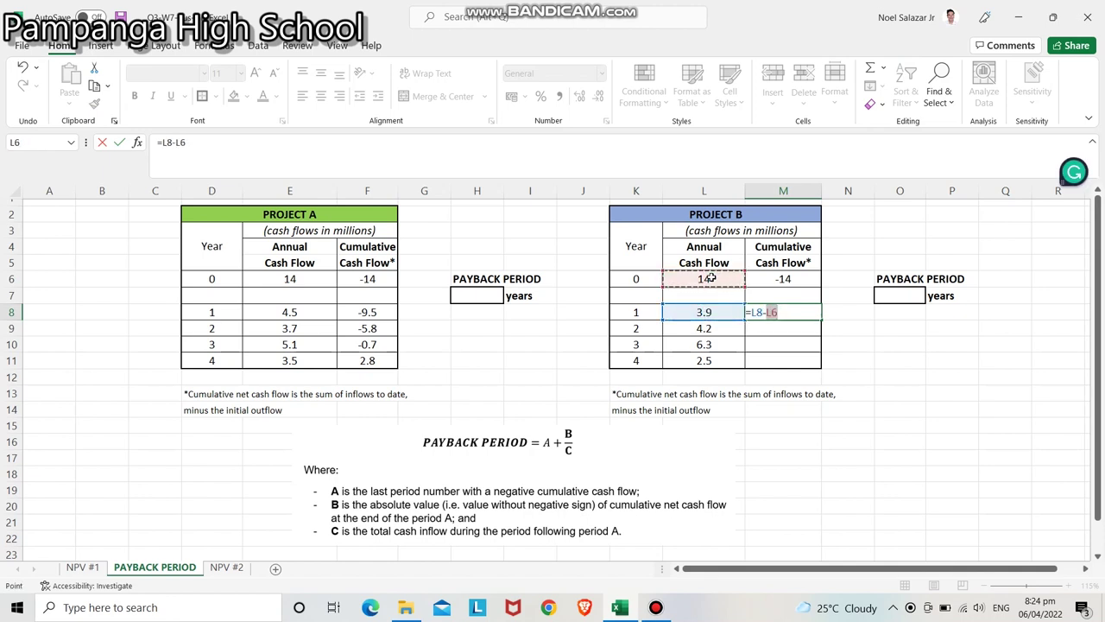
pyautogui.press('Return')
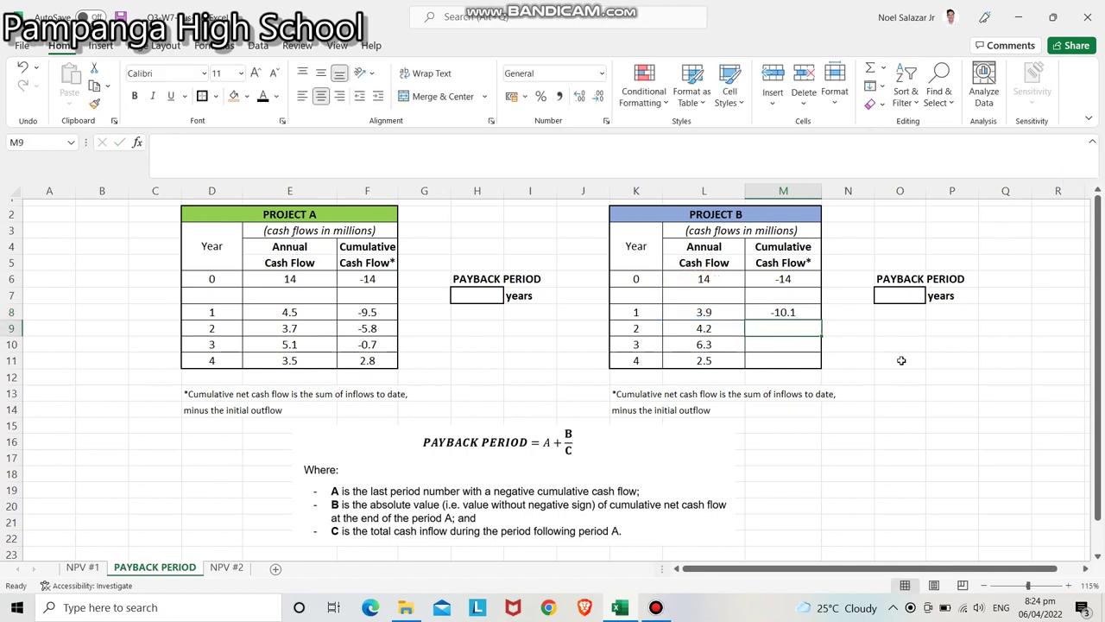
# Calculate Project B's year 2 cumulative cash flow in M9 with the formula =L9+L8-L6.
pyautogui.write('=')
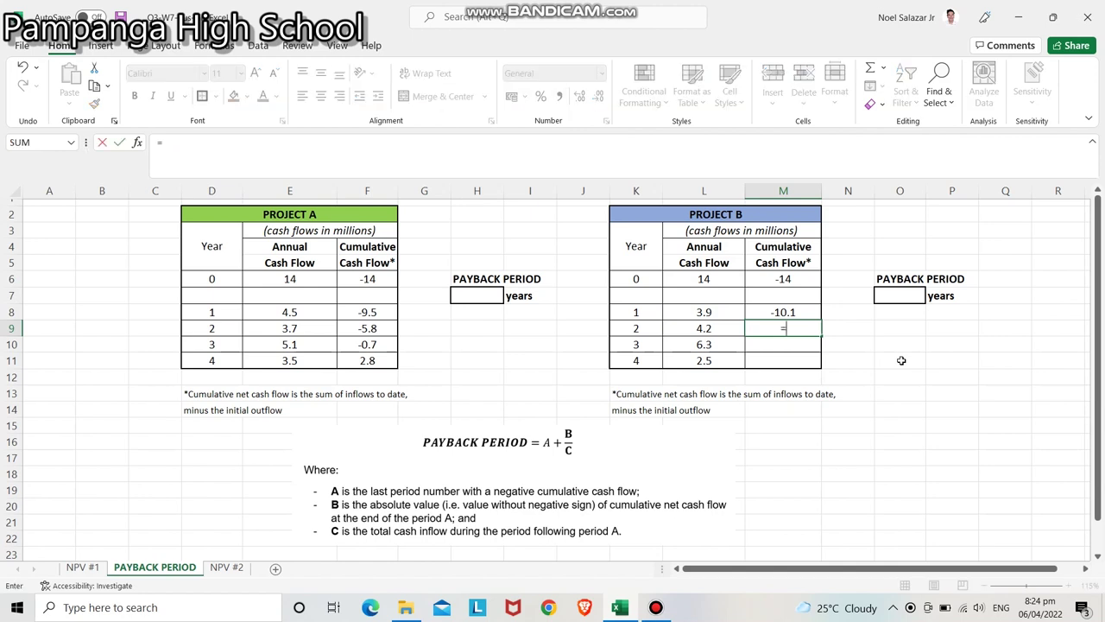
pyautogui.click(715, 326)
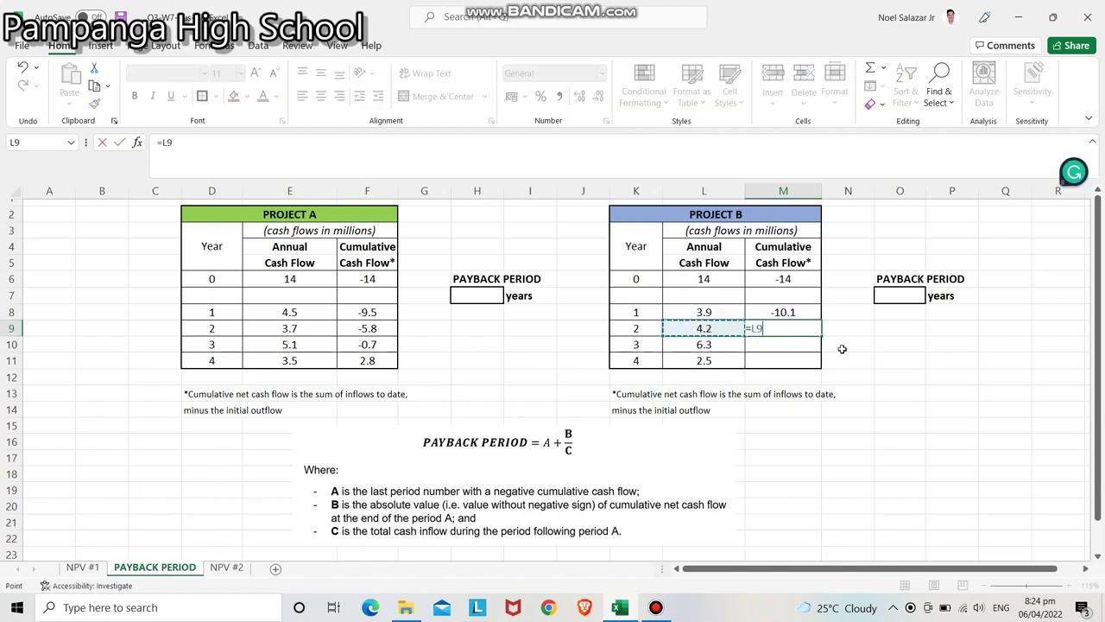
pyautogui.write('+')
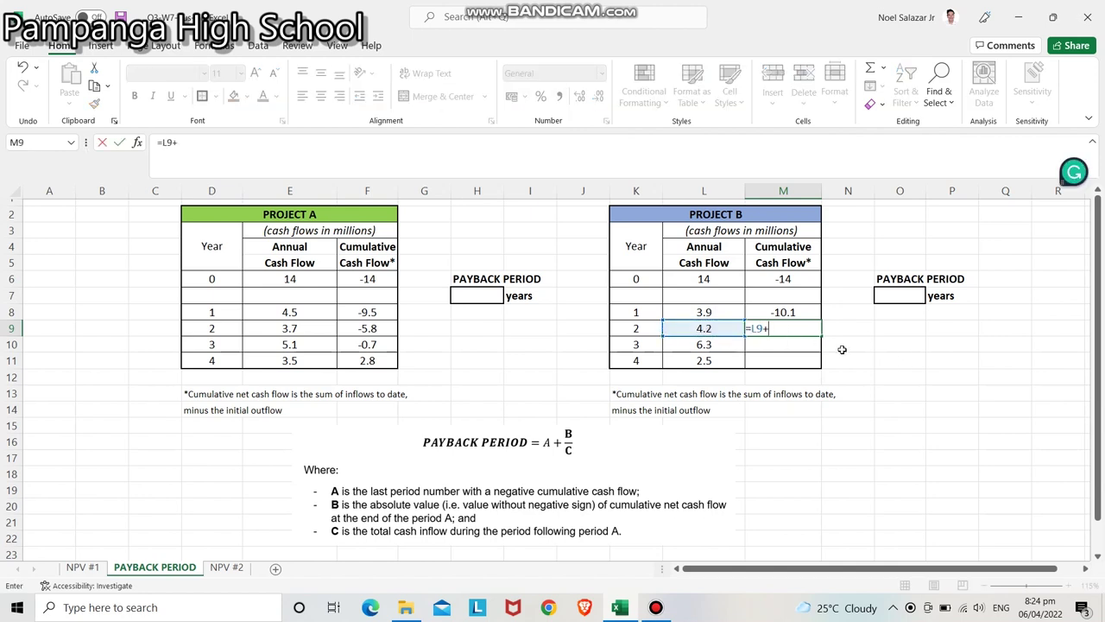
pyautogui.click(722, 312)
pyautogui.write('-')
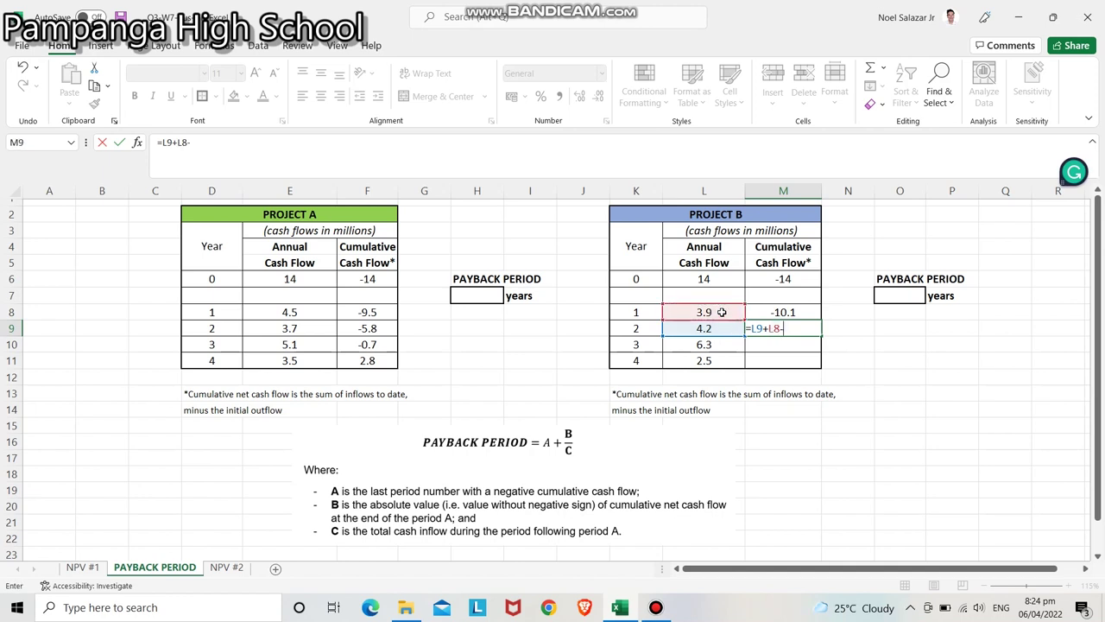
pyautogui.click(687, 278)
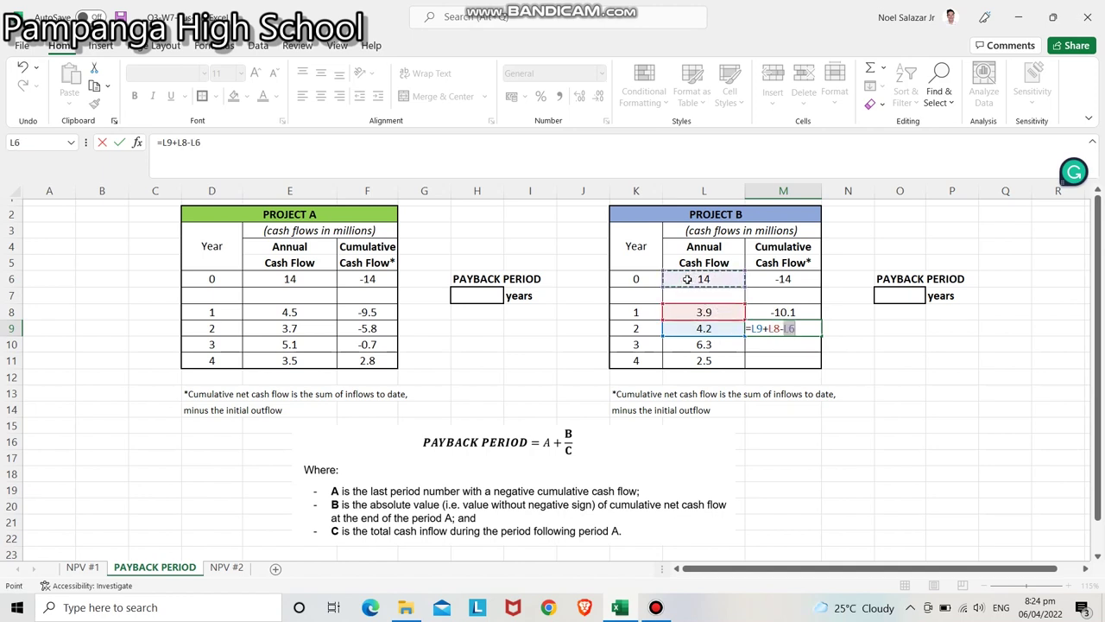
pyautogui.press('Return')
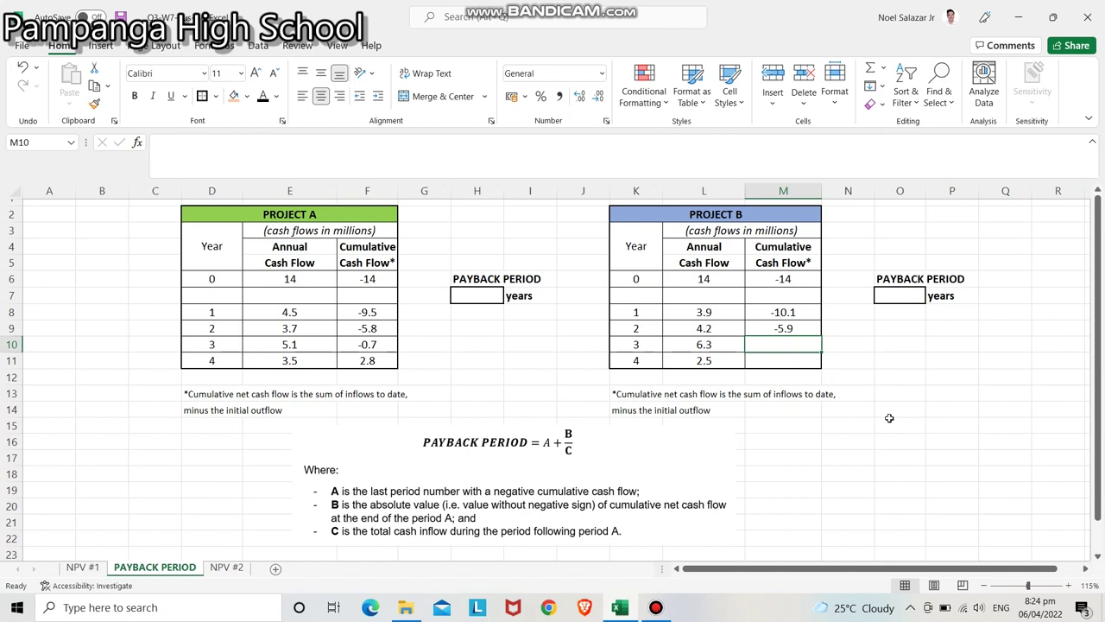
# Calculate Project B's year 3 cumulative cash flow in M10 with the formula =L10+L9+L8-L6.
pyautogui.write('=')
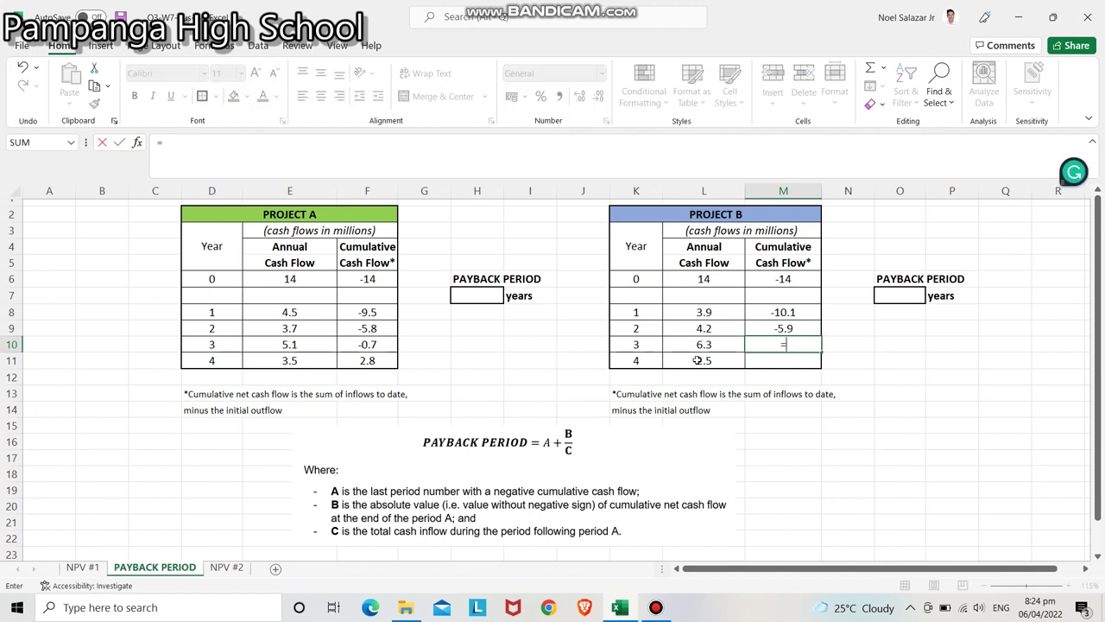
pyautogui.click(696, 343)
pyautogui.write('+')
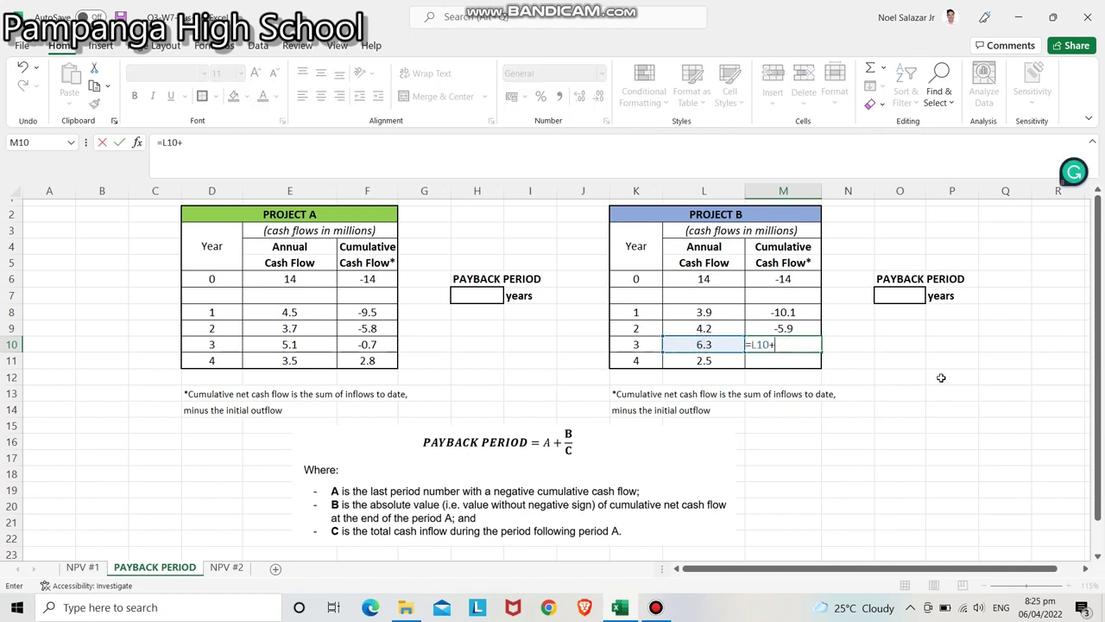
pyautogui.click(699, 329)
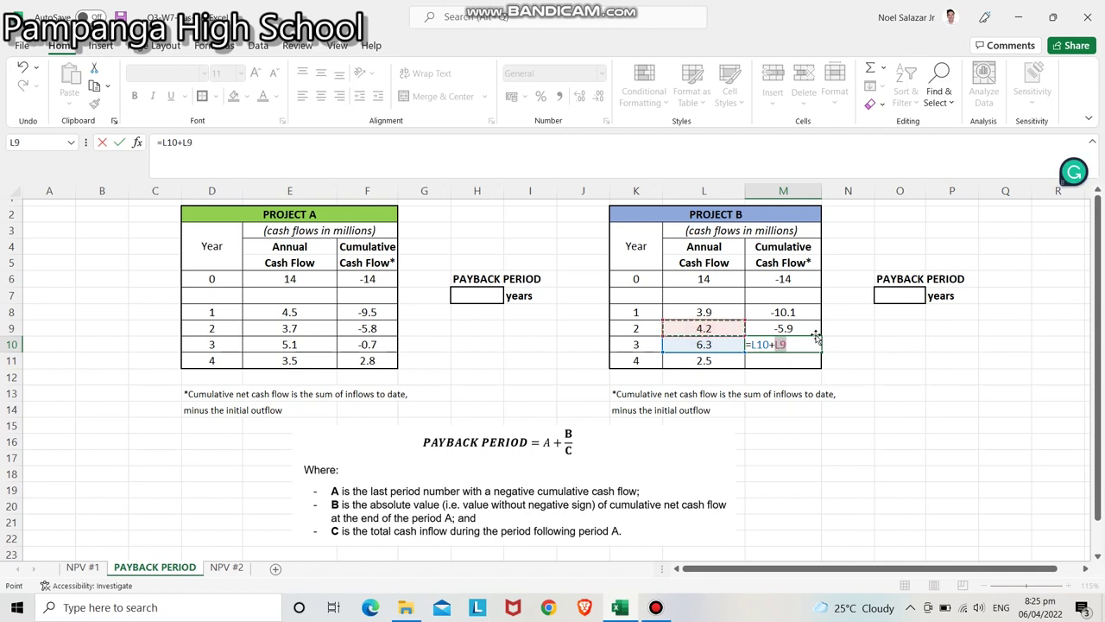
pyautogui.write('+')
pyautogui.click(705, 314)
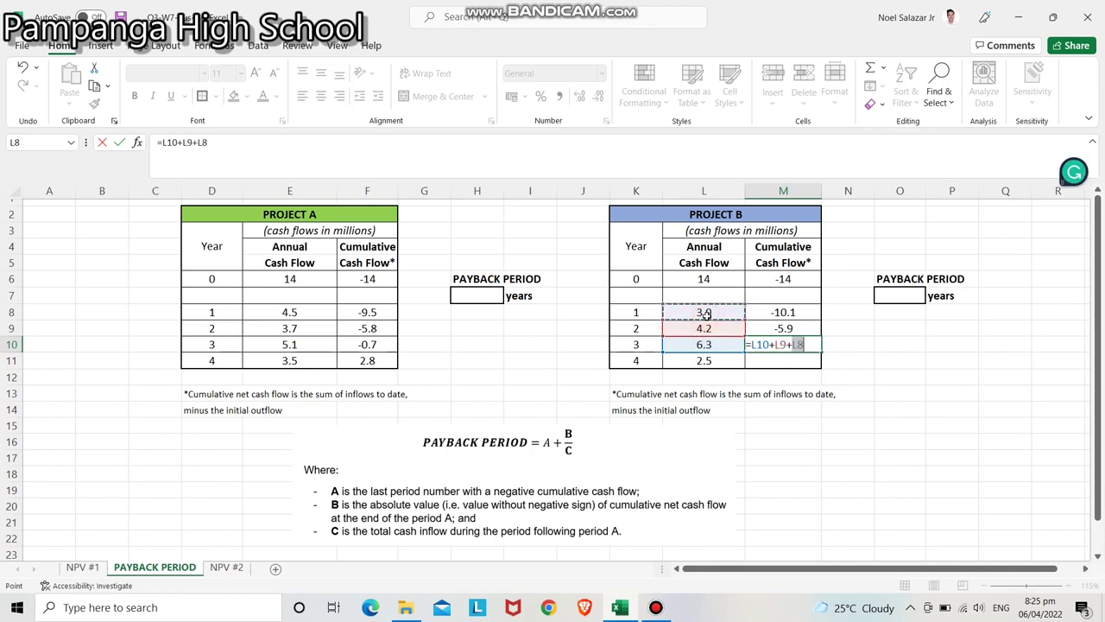
pyautogui.write('-')
pyautogui.click(704, 278)
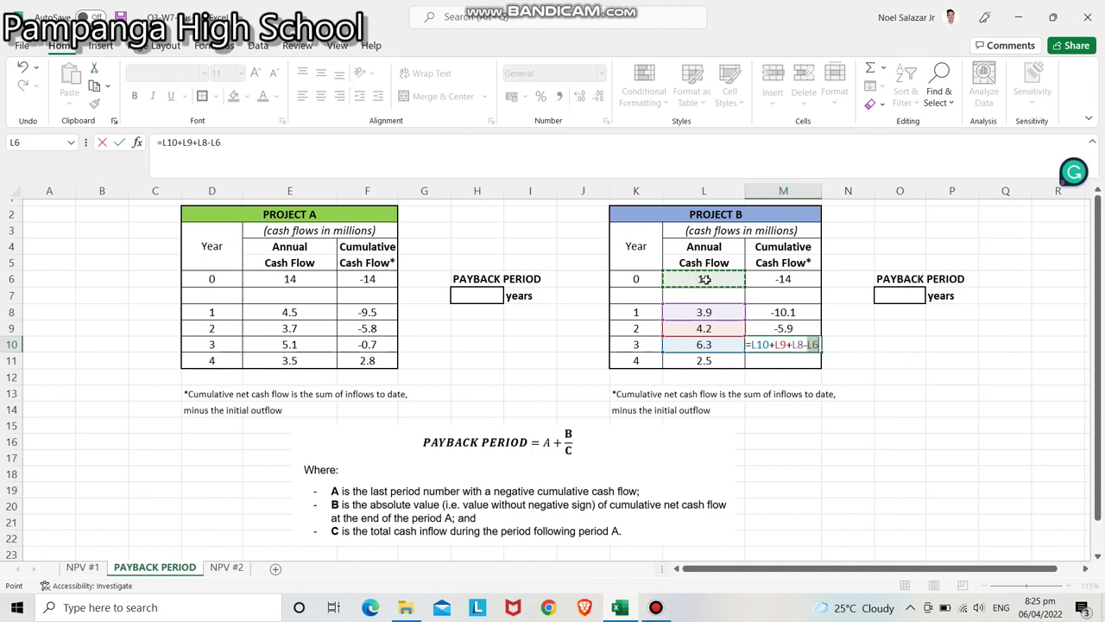
pyautogui.press('Return')
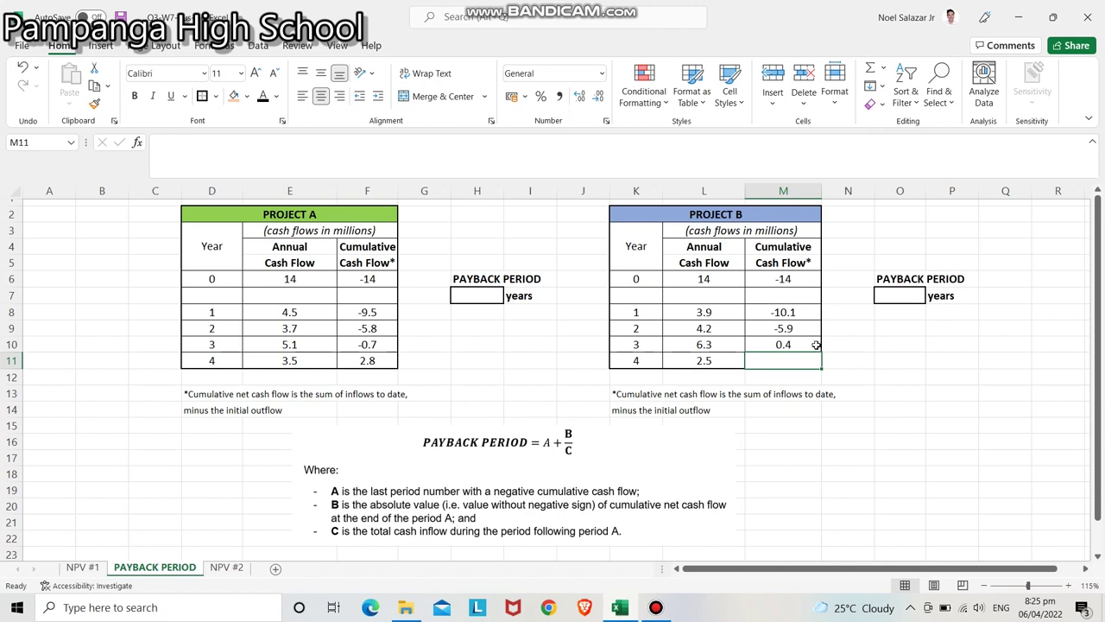
# Calculate Project B's year 4 cumulative cash flow in M11 with the formula =L11+L10+L9+L8-L6.
pyautogui.write('=')
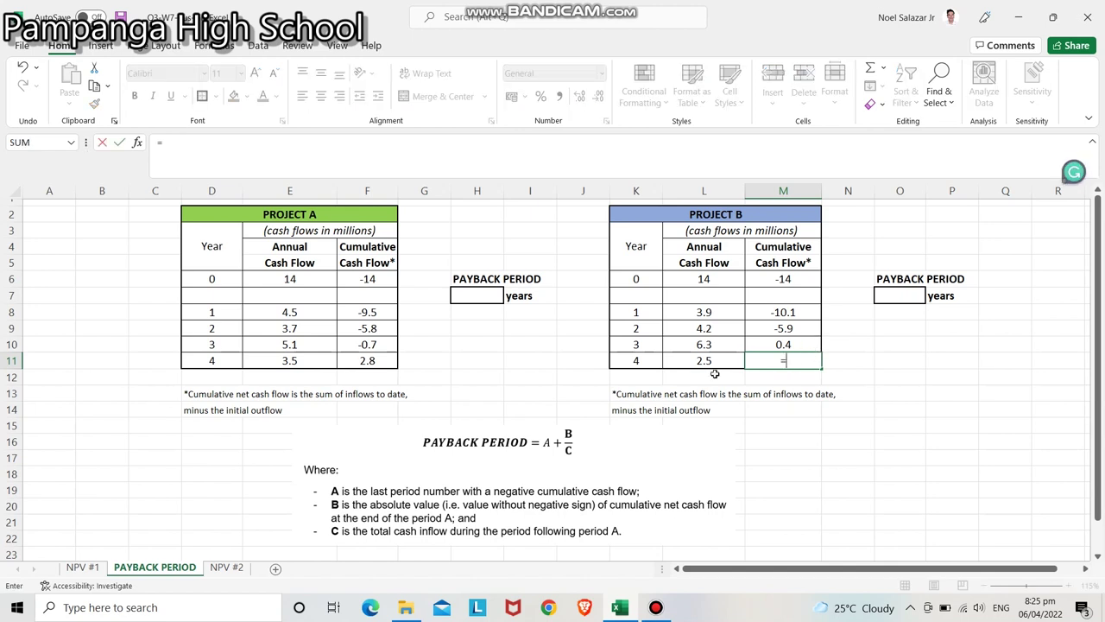
pyautogui.click(681, 366)
pyautogui.write('+')
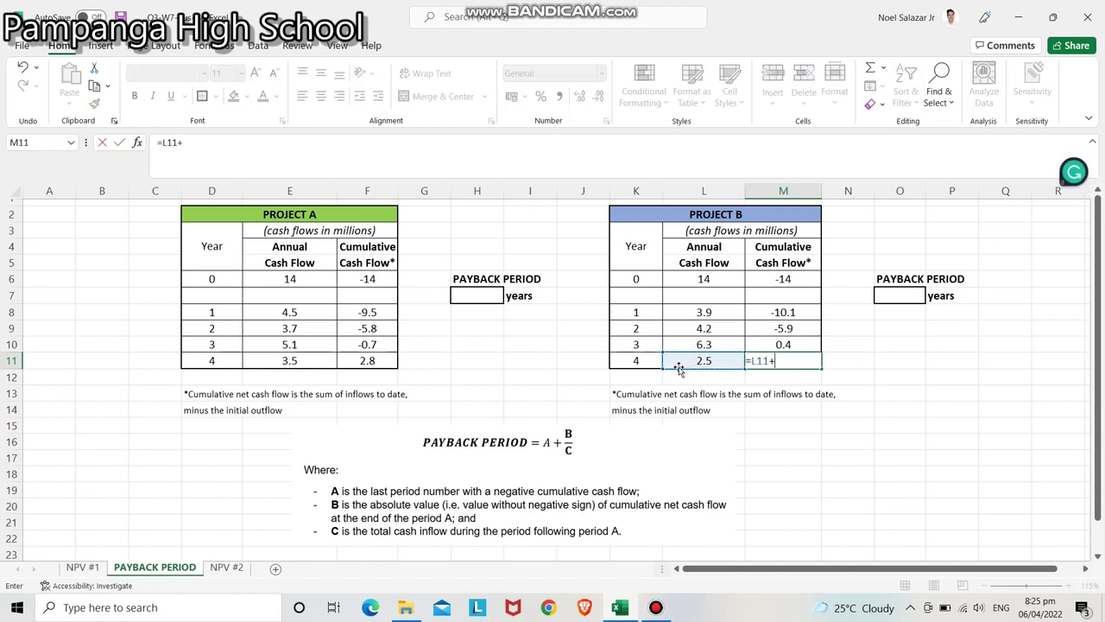
pyautogui.click(697, 344)
pyautogui.write('+')
pyautogui.click(679, 330)
pyautogui.write('+')
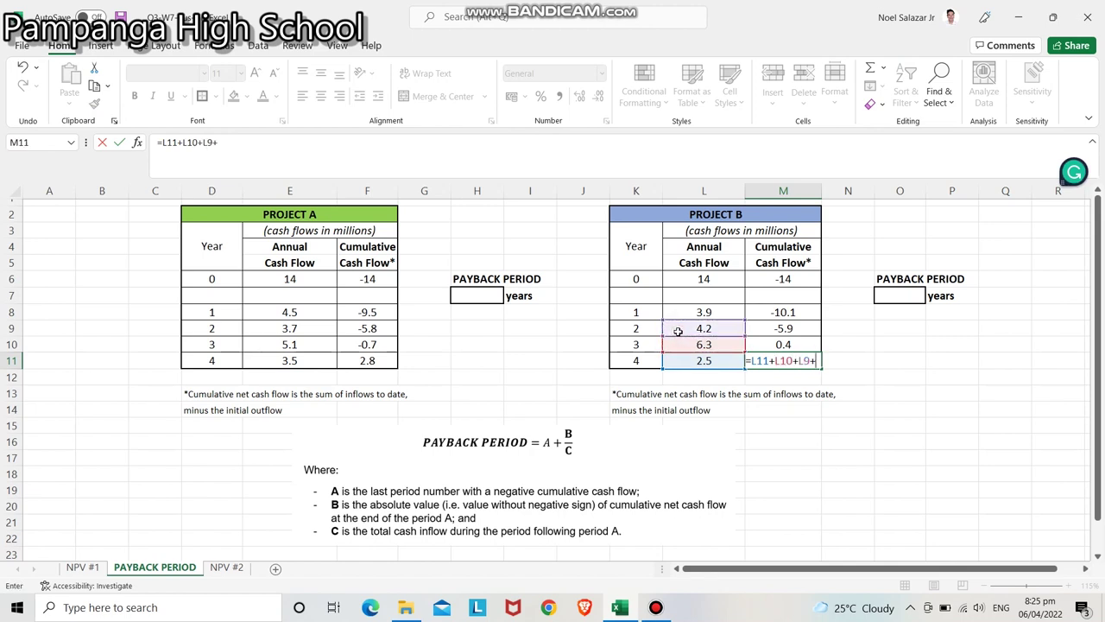
pyautogui.click(681, 314)
pyautogui.write('-')
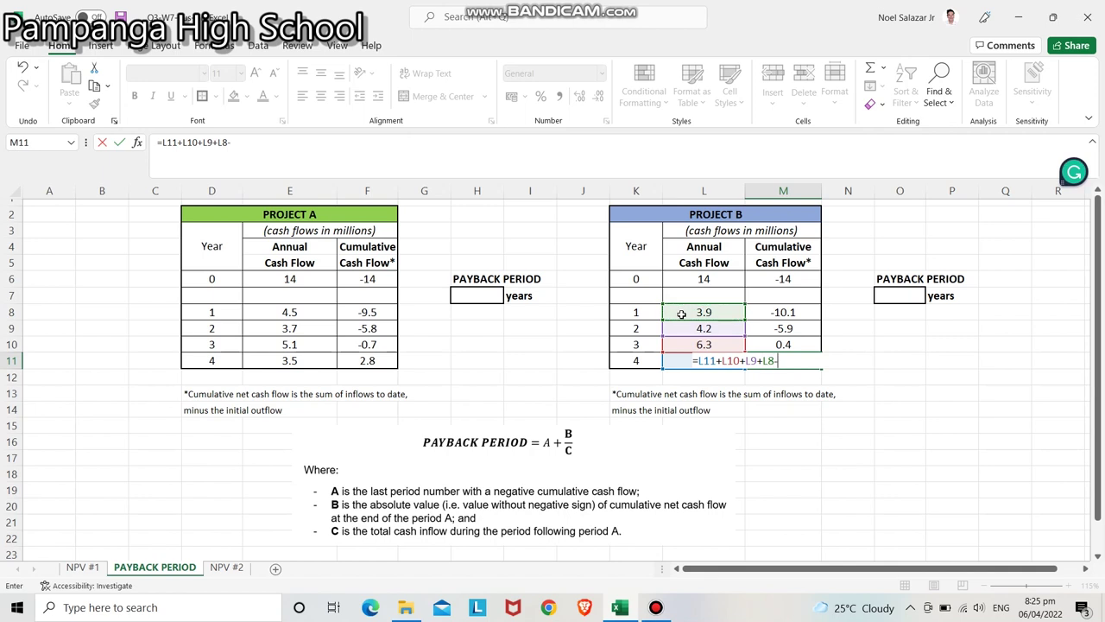
pyautogui.click(696, 279)
pyautogui.press('Return')
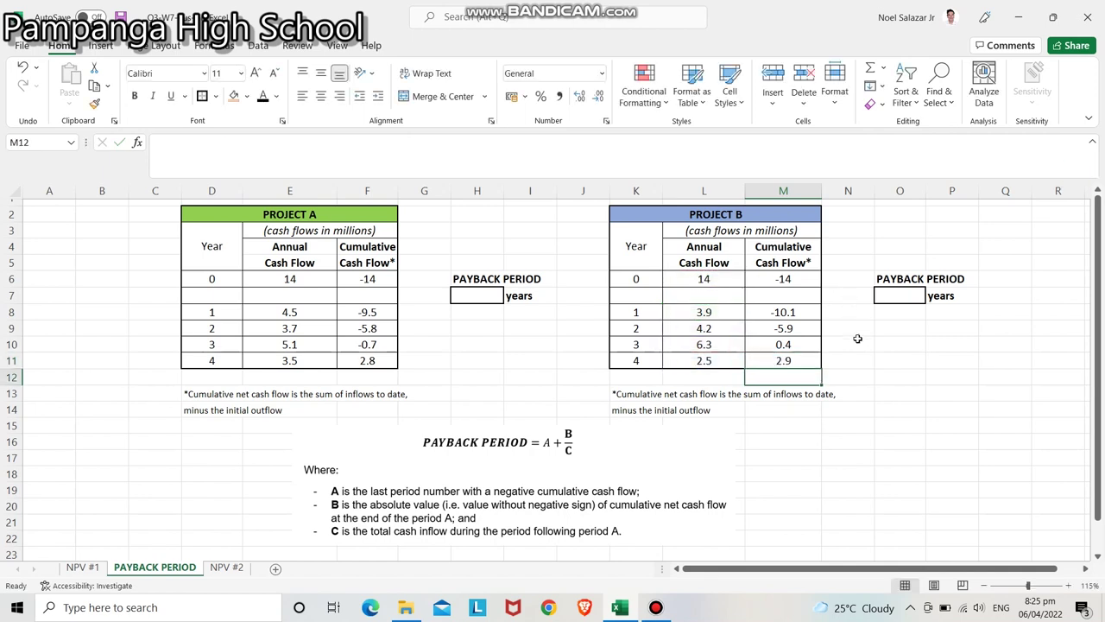
pyautogui.click(890, 475)
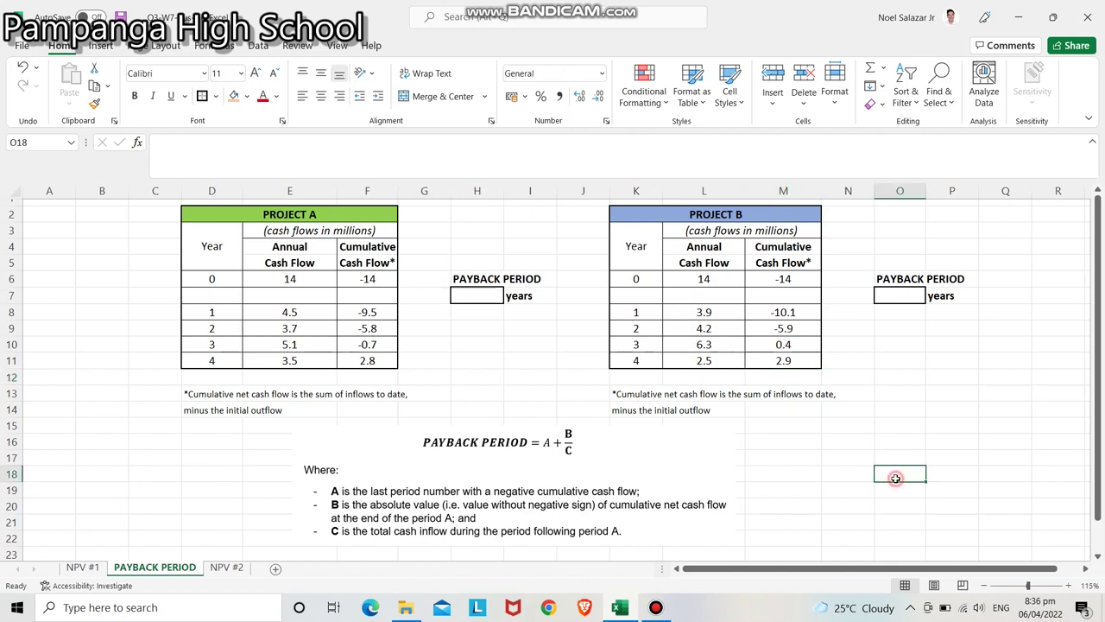
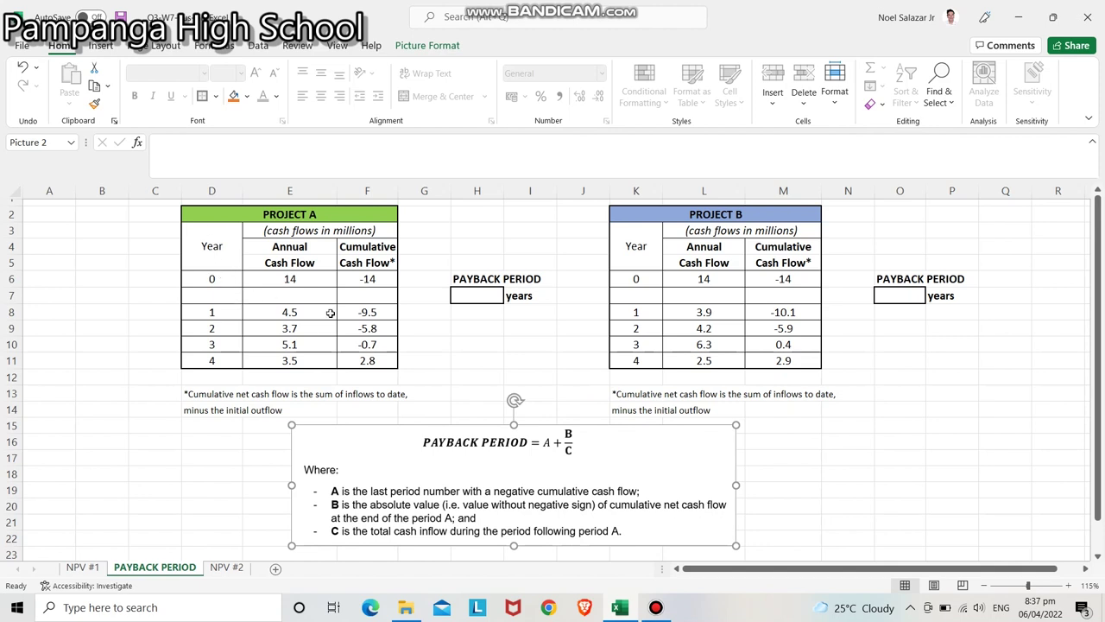
# Make Project A's year 3 label in D10, its cumulative cash flow in F10 and the year 4 inflow in E11 red and bold.
pyautogui.click(215, 342)
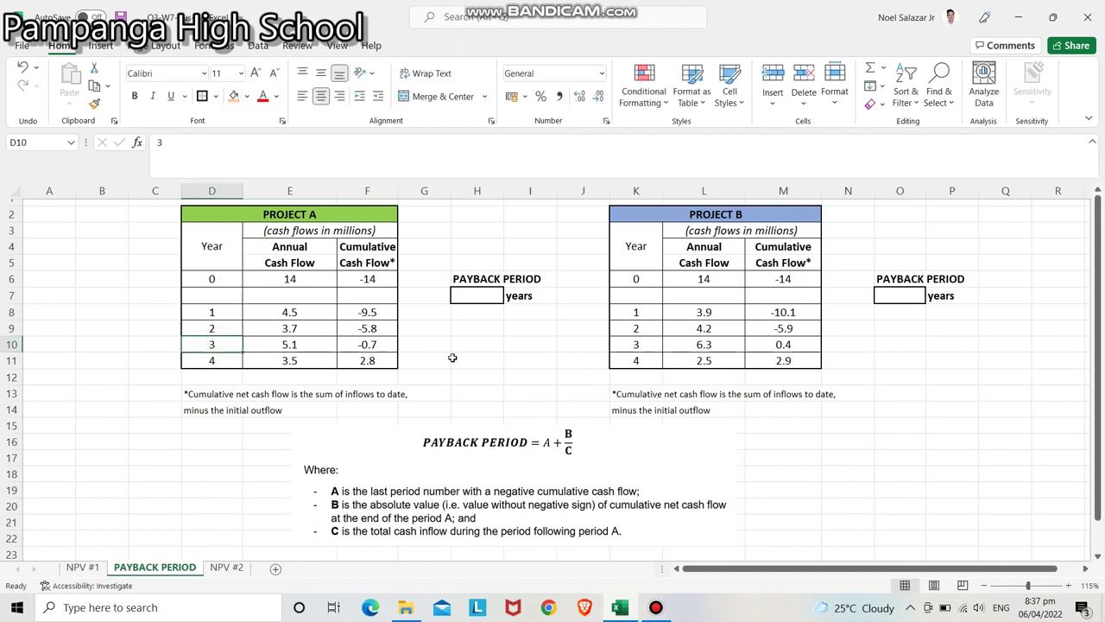
pyautogui.click(263, 96)
pyautogui.click(135, 96)
pyautogui.click(364, 344)
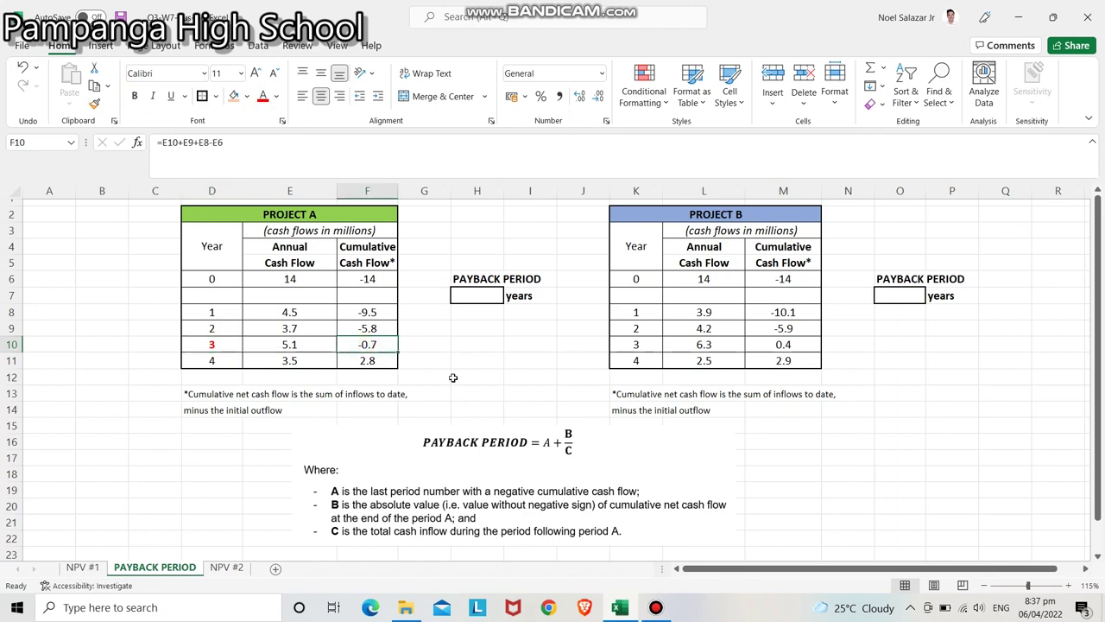
pyautogui.click(263, 96)
pyautogui.click(136, 96)
pyautogui.click(319, 360)
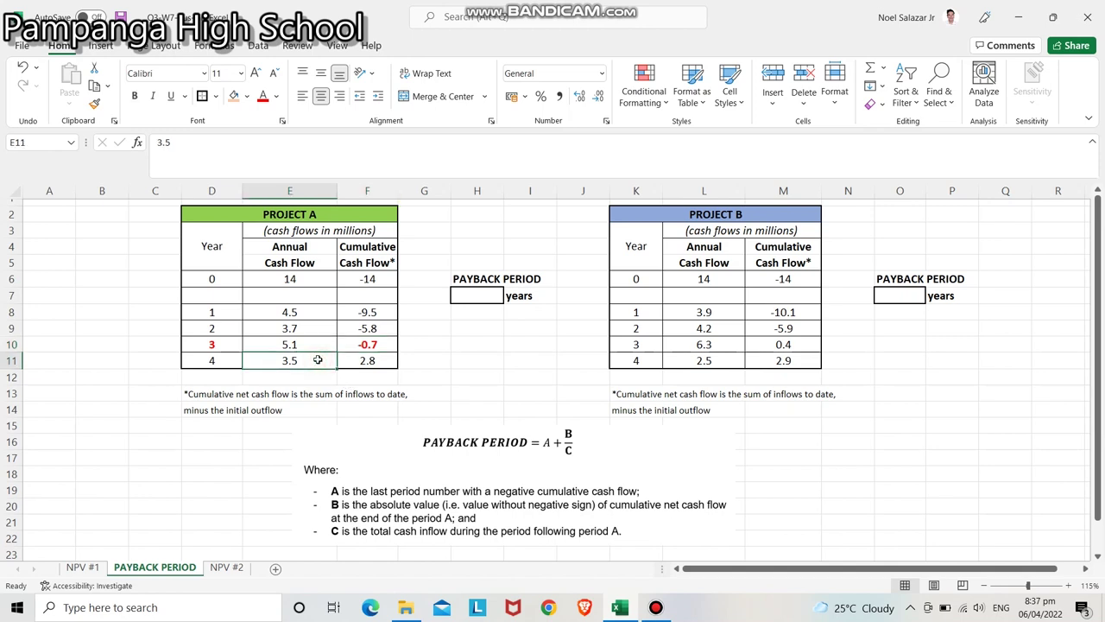
pyautogui.click(263, 96)
pyautogui.click(135, 96)
# Make Project B's year 2 label in K9, its cumulative cash flow in M9 and the year 3 inflow in L10 red and bold.
pyautogui.click(644, 332)
pyautogui.click(262, 95)
pyautogui.click(134, 96)
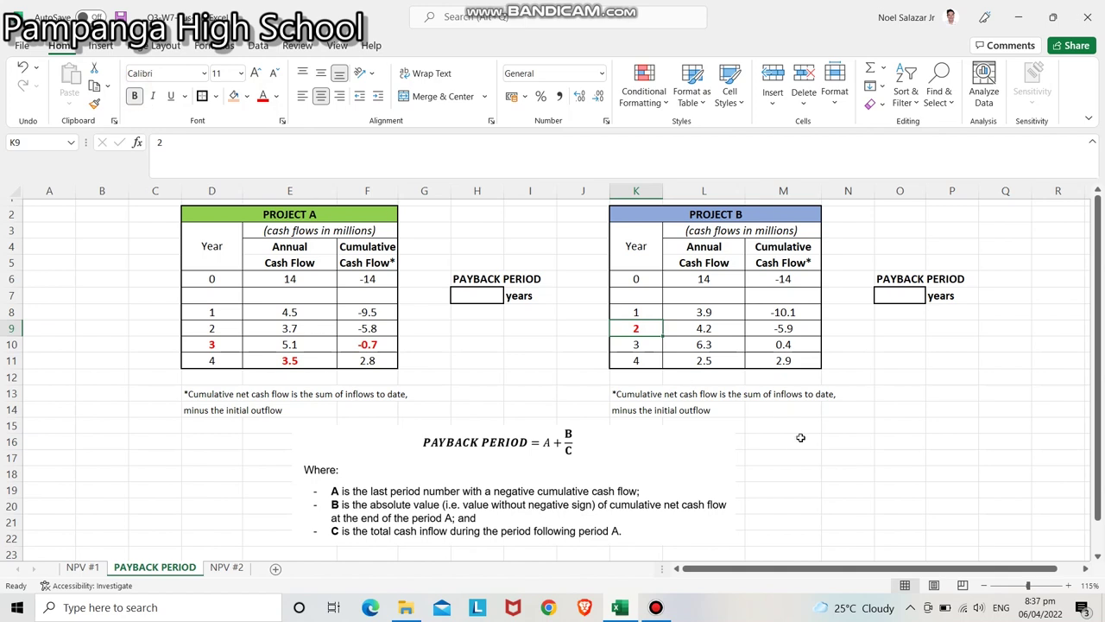
pyautogui.click(791, 328)
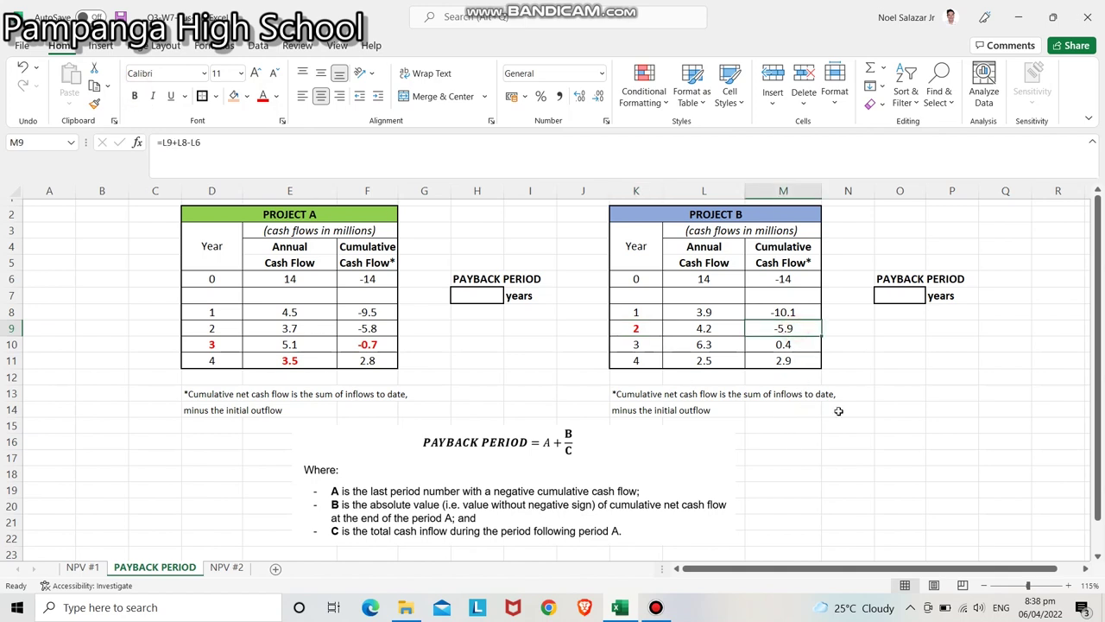
pyautogui.click(261, 95)
pyautogui.click(134, 96)
pyautogui.click(730, 345)
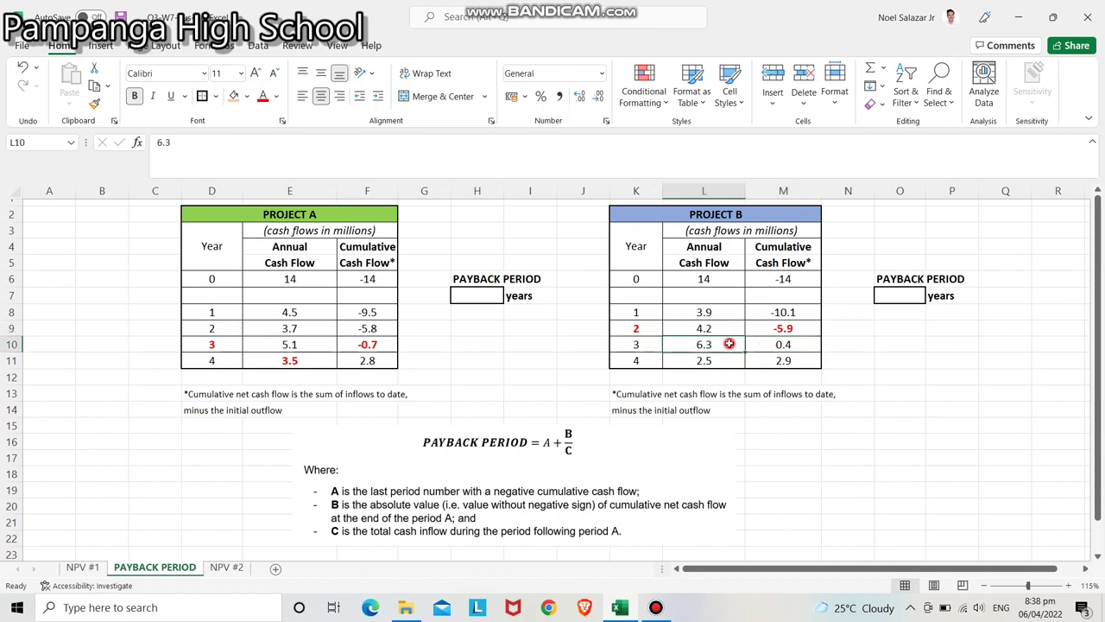
pyautogui.click(263, 97)
pyautogui.click(134, 96)
# Calculate Project A's payback period in H7 with the formula =3+(0.7/3.5).
pyautogui.click(481, 295)
pyautogui.write('=')
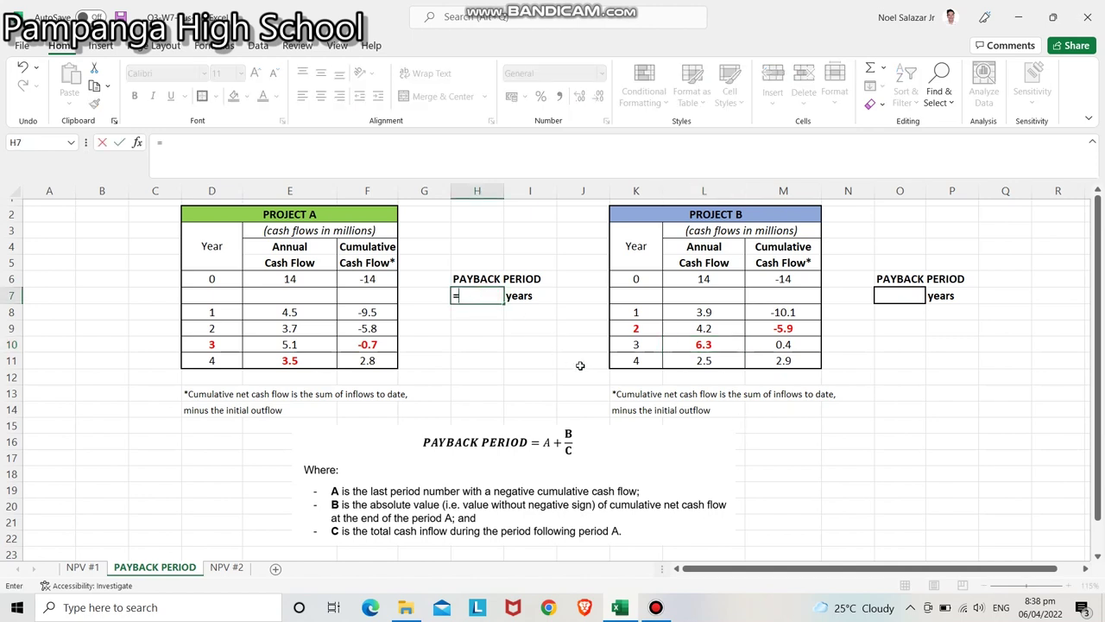
pyautogui.write('3+(0.7')
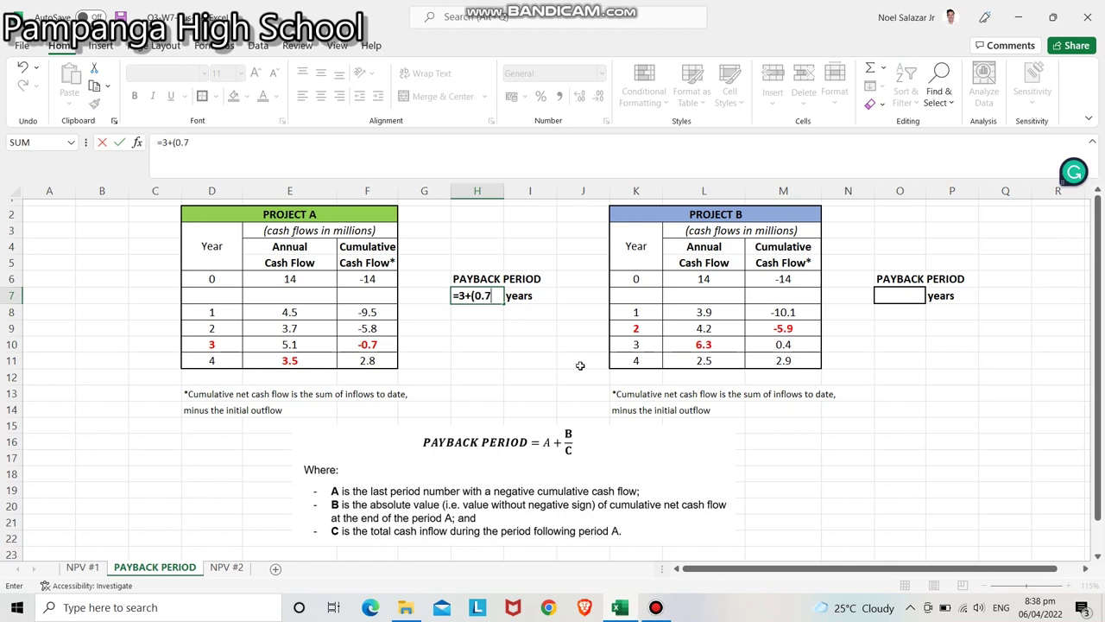
pyautogui.write('/3.5)')
pyautogui.press('Return')
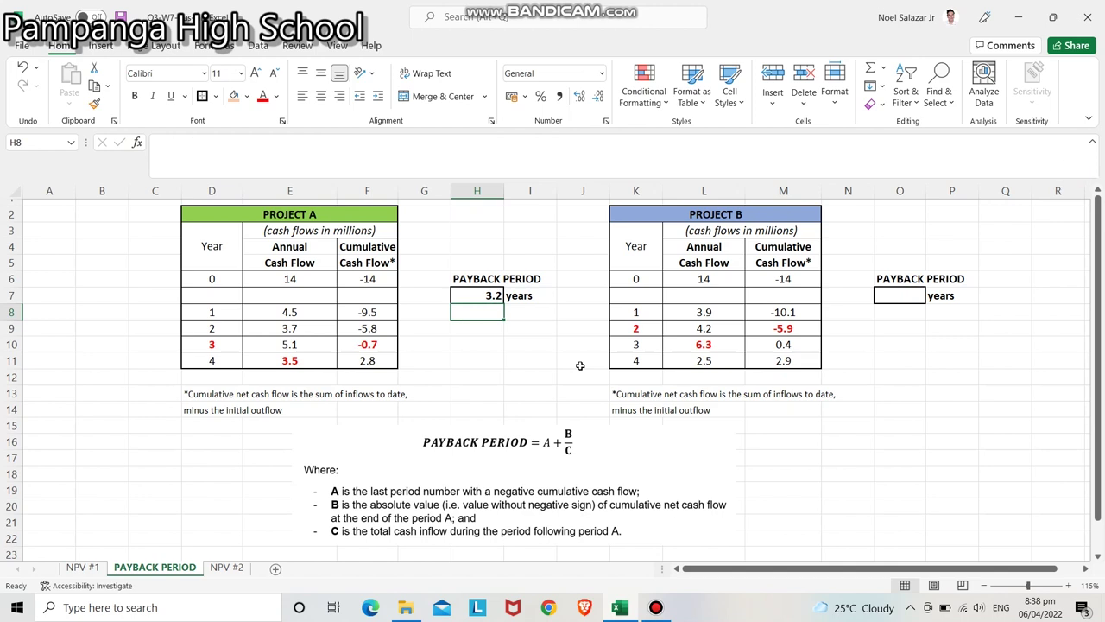
# Calculate Project B's payback period in O7 with the formula =2+(5.9/6.3).
pyautogui.click(897, 297)
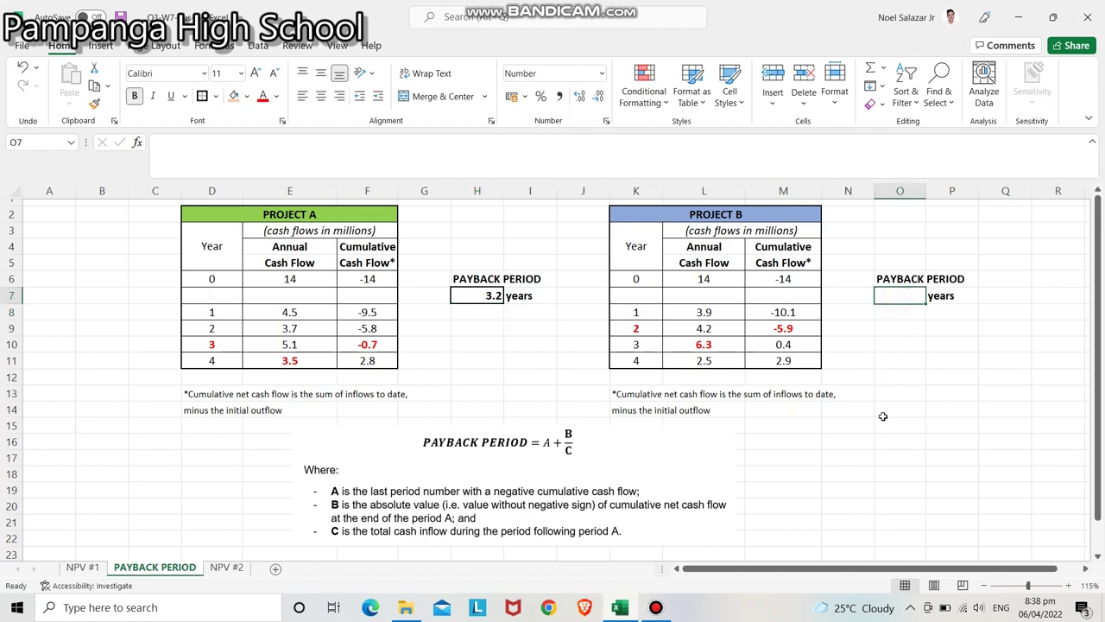
pyautogui.write('=')
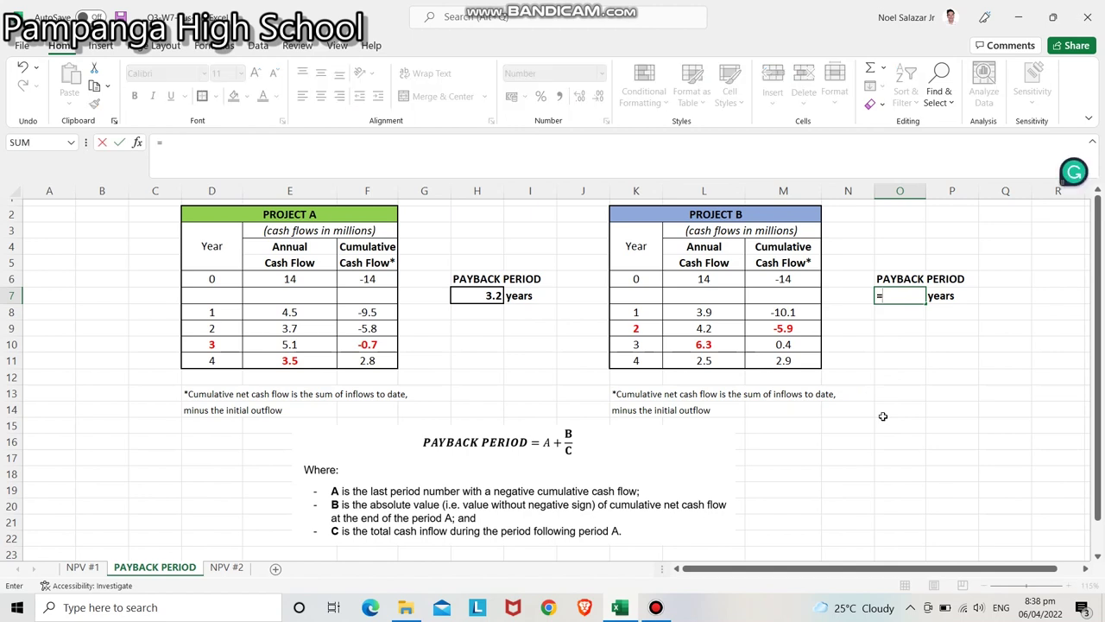
pyautogui.write('2+(5.9/6.3)')
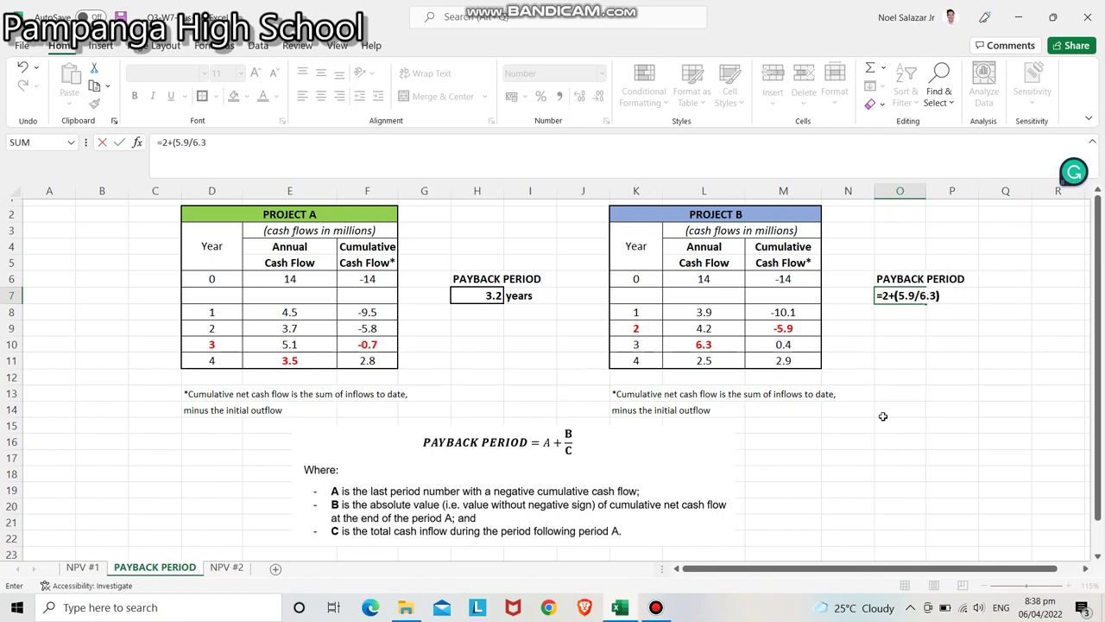
pyautogui.press('Return')
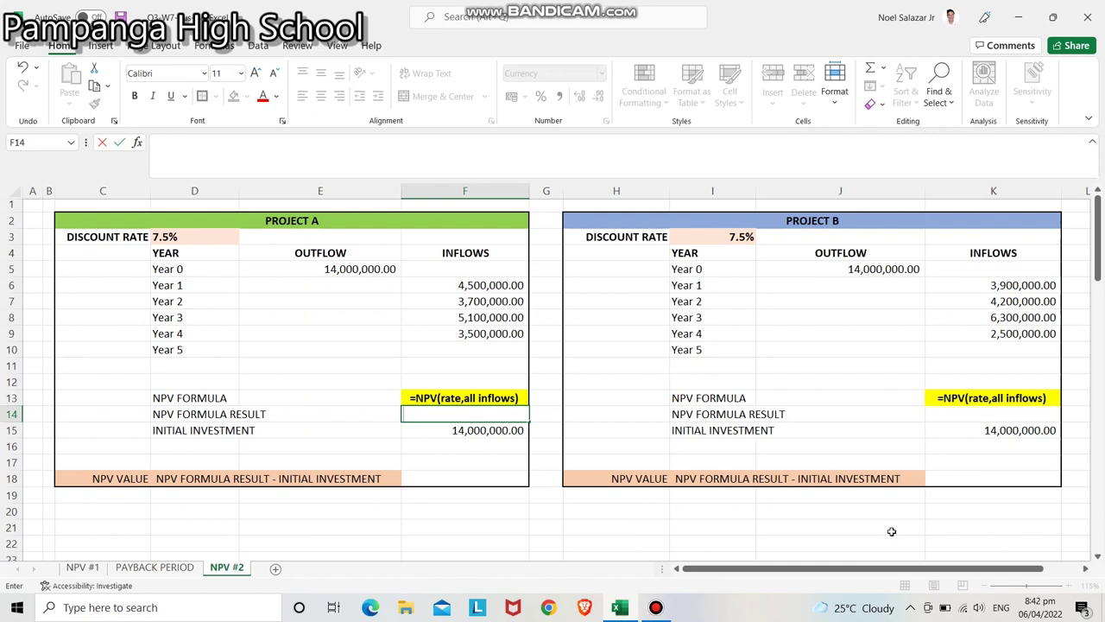
# Examine the yearly inflows, initial outflows and NPV formula notes for Projects A and B on the NPV #2 sheet.
pyautogui.click(865, 530)
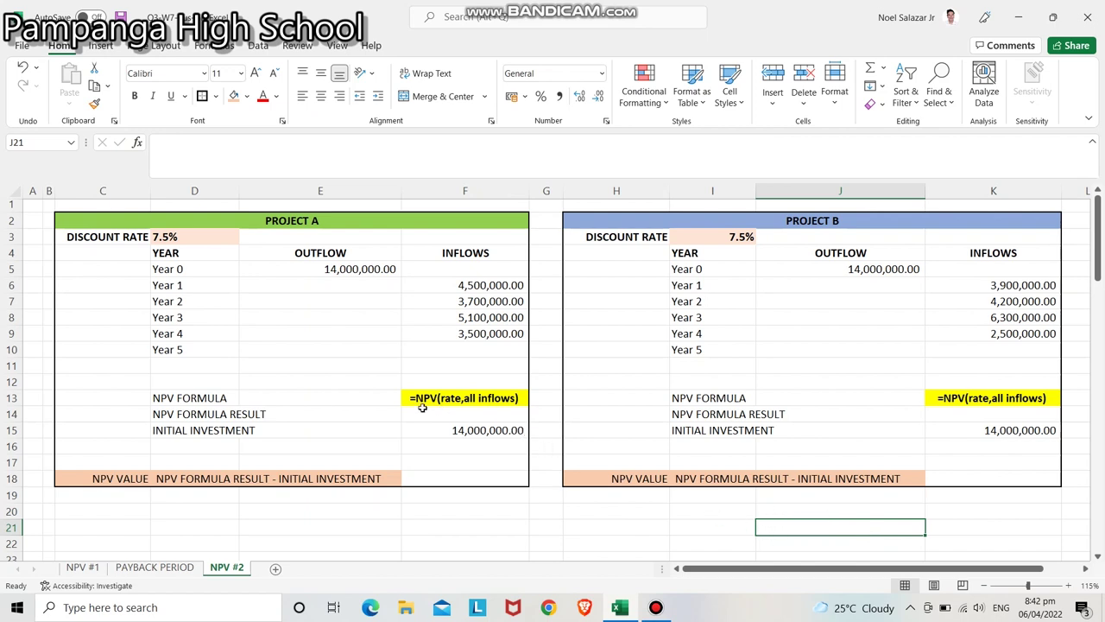
pyautogui.click(463, 283)
pyautogui.moveTo(465, 304); pyautogui.dragTo(467, 334)
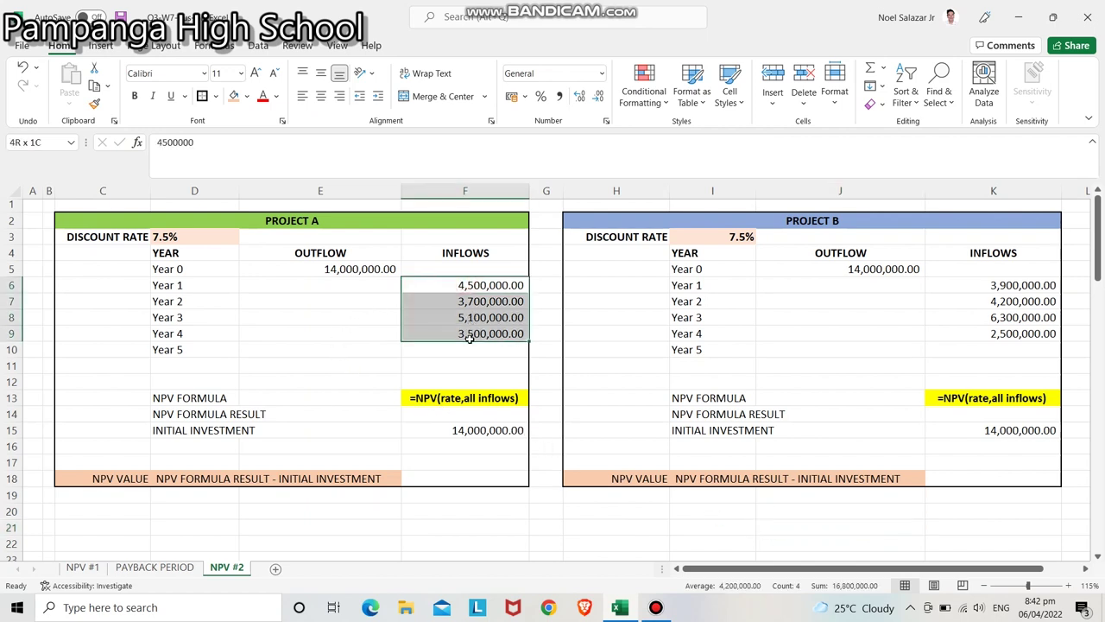
pyautogui.moveTo(982, 285); pyautogui.dragTo(991, 333)
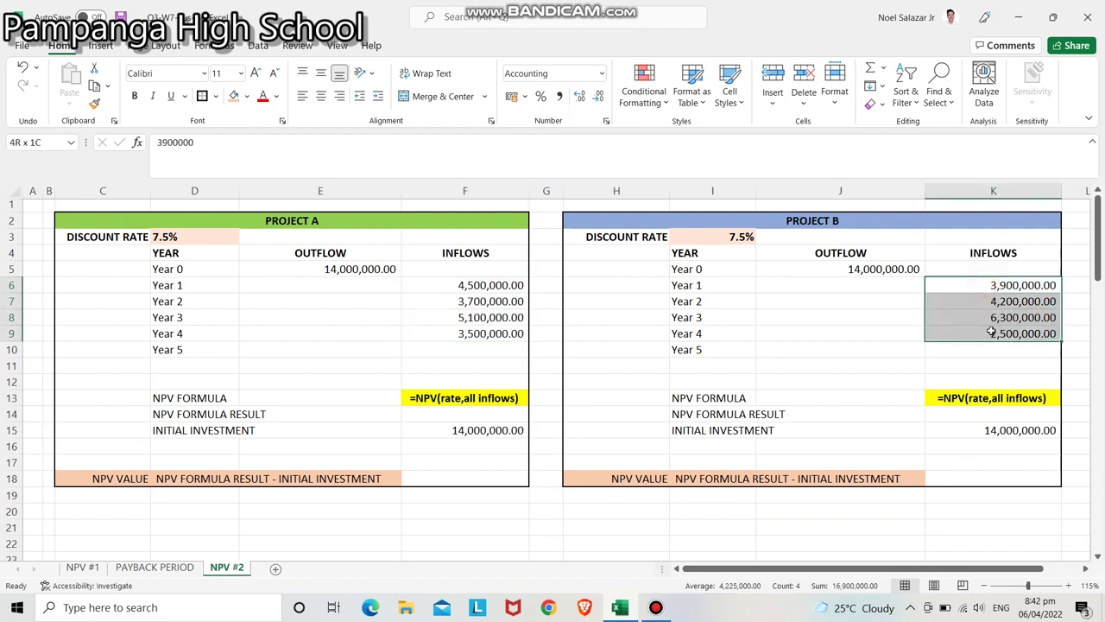
pyautogui.click(881, 268)
pyautogui.click(366, 268)
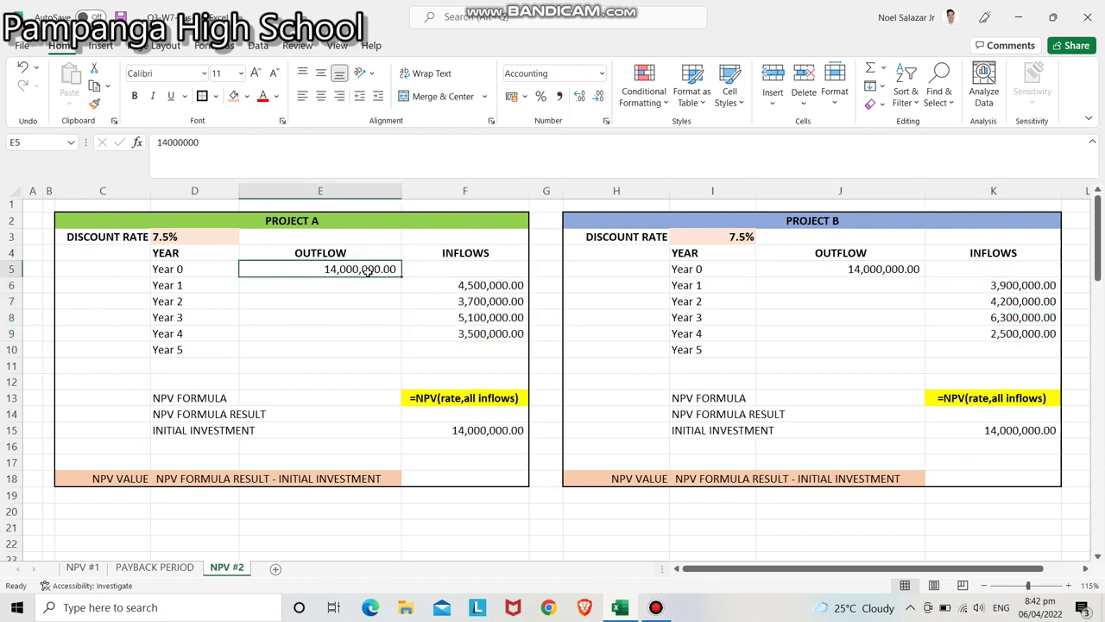
pyautogui.click(460, 399)
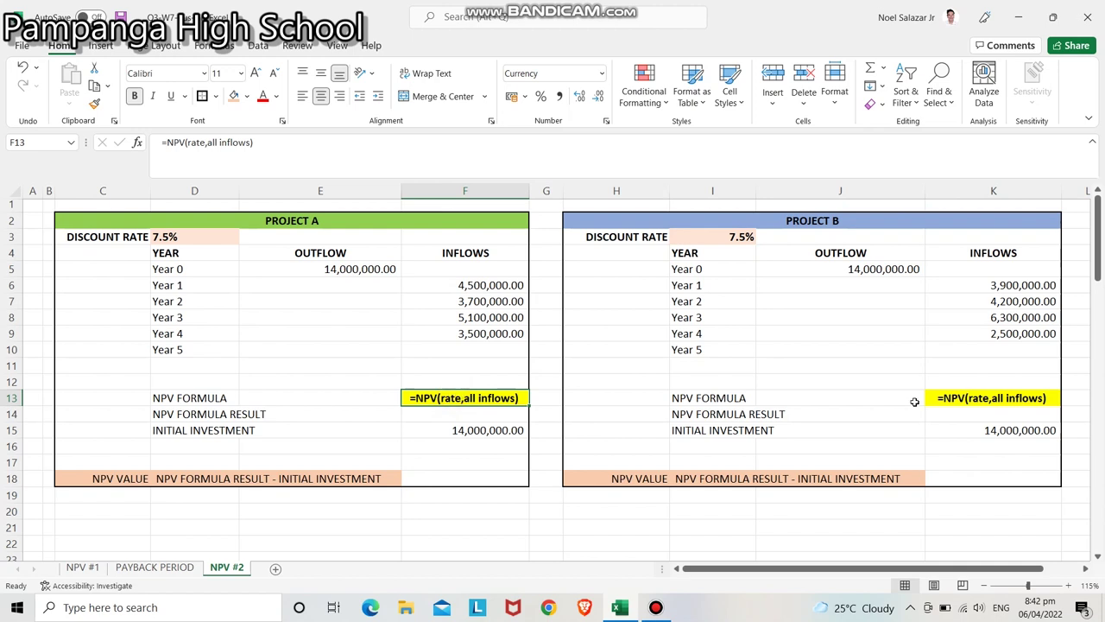
pyautogui.click(993, 399)
# Calculate Project A's NPV formula result in F14 with =NPV(D3,F6:F9), using its discount rate and all yearly inflows.
pyautogui.click(516, 417)
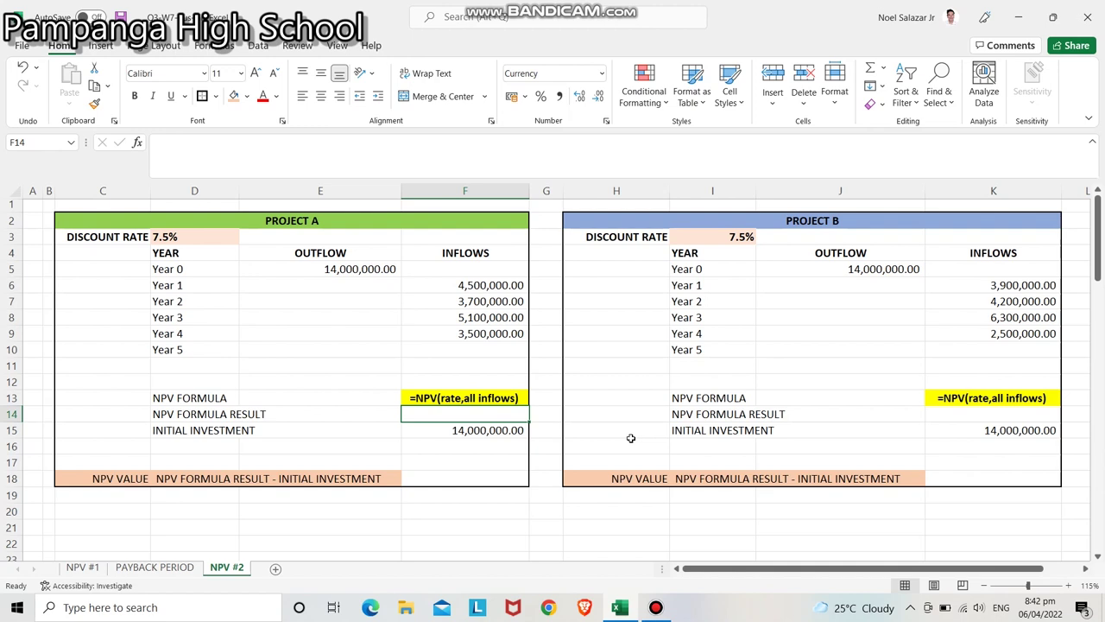
pyautogui.write('=N')
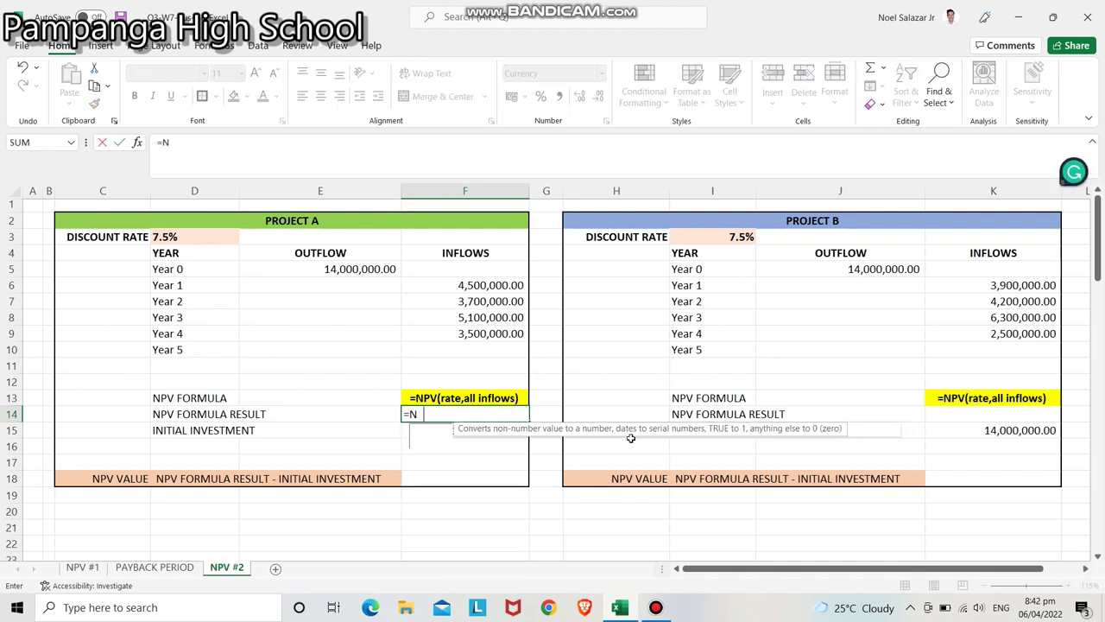
pyautogui.write('PV')
pyautogui.doubleClick(434, 429)
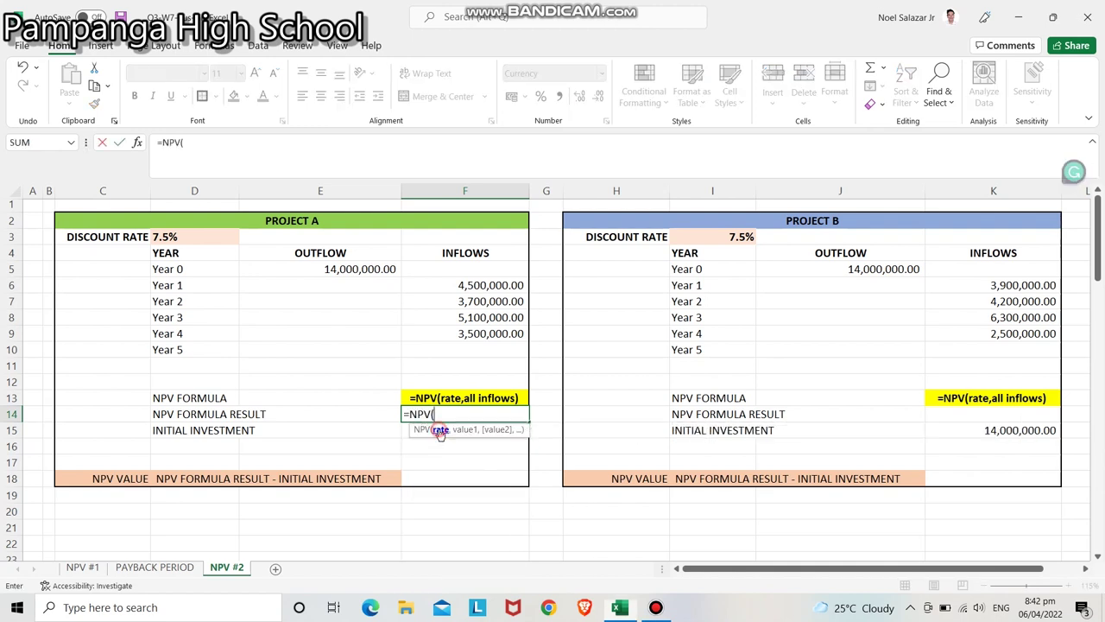
pyautogui.click(190, 243)
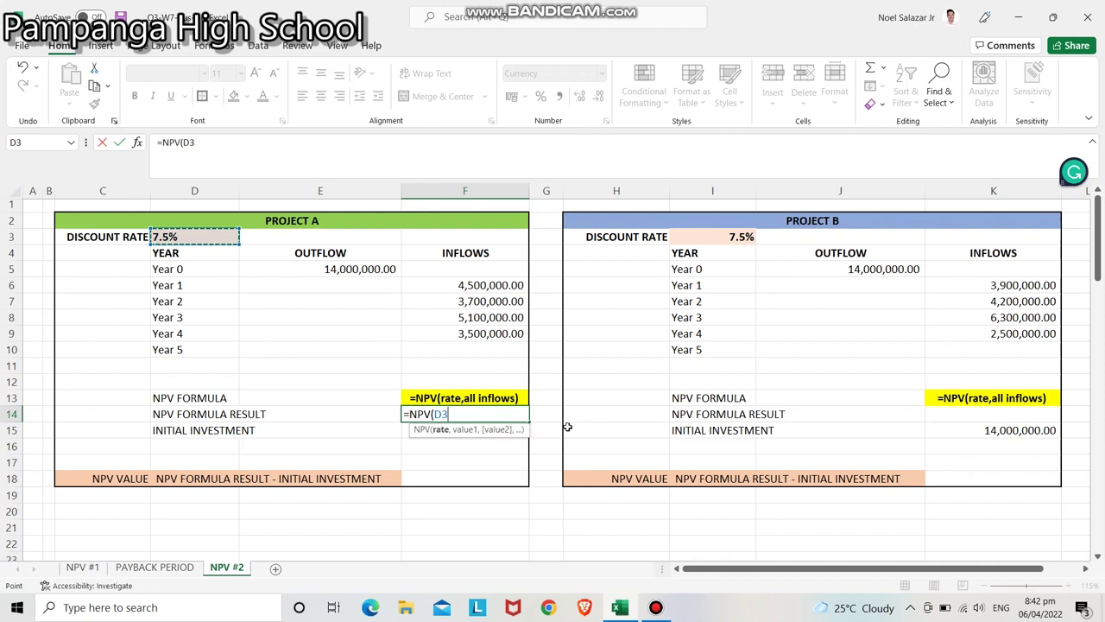
pyautogui.write(',')
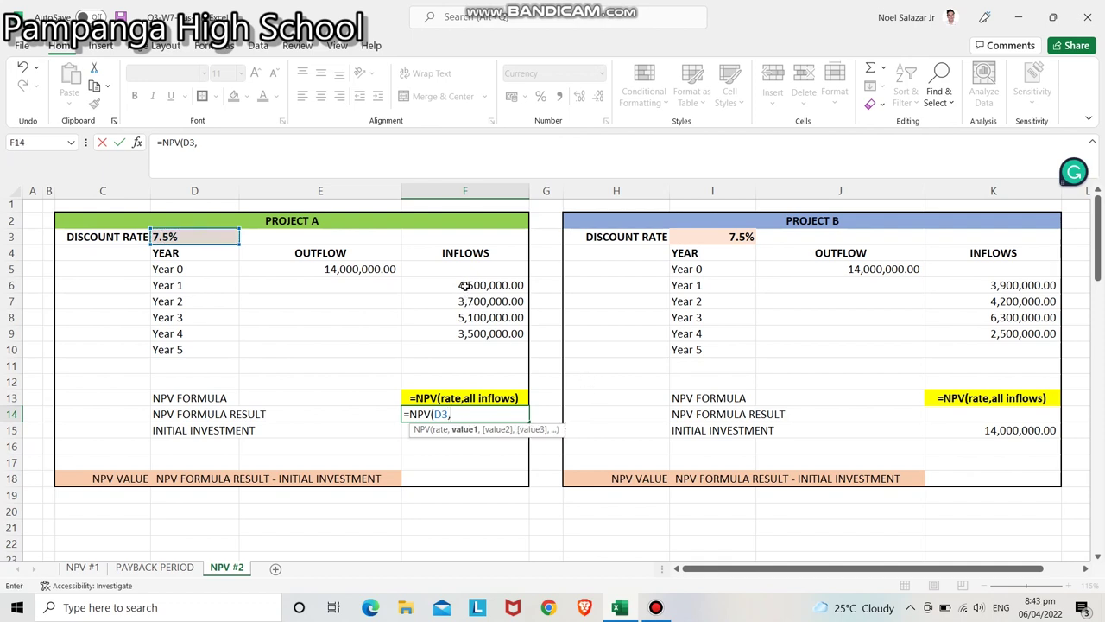
pyautogui.moveTo(463, 285); pyautogui.dragTo(473, 334)
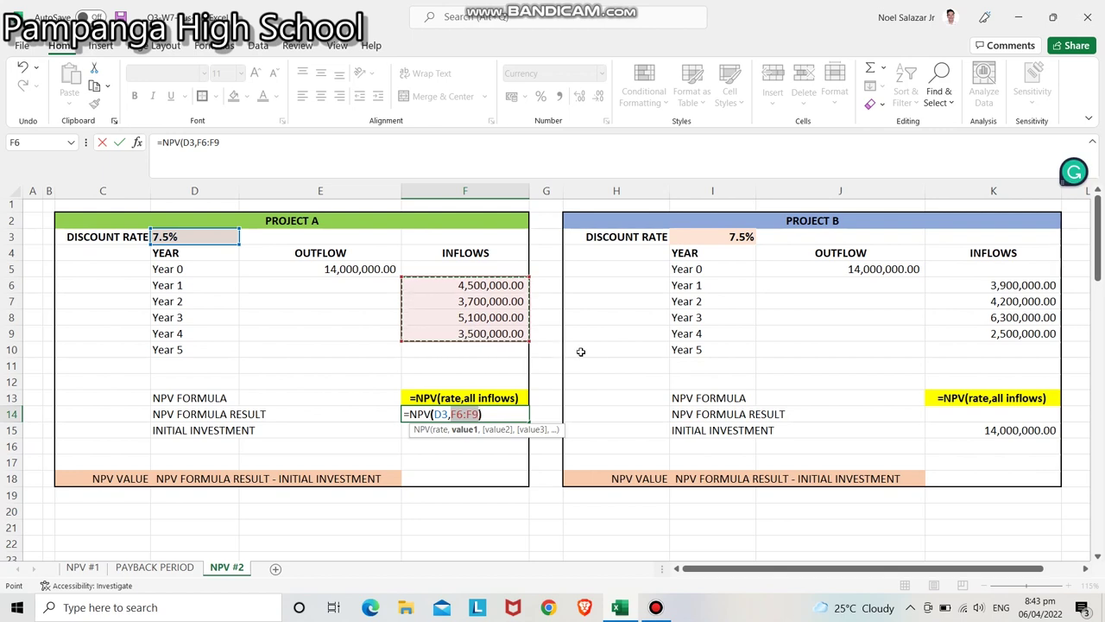
pyautogui.write(')')
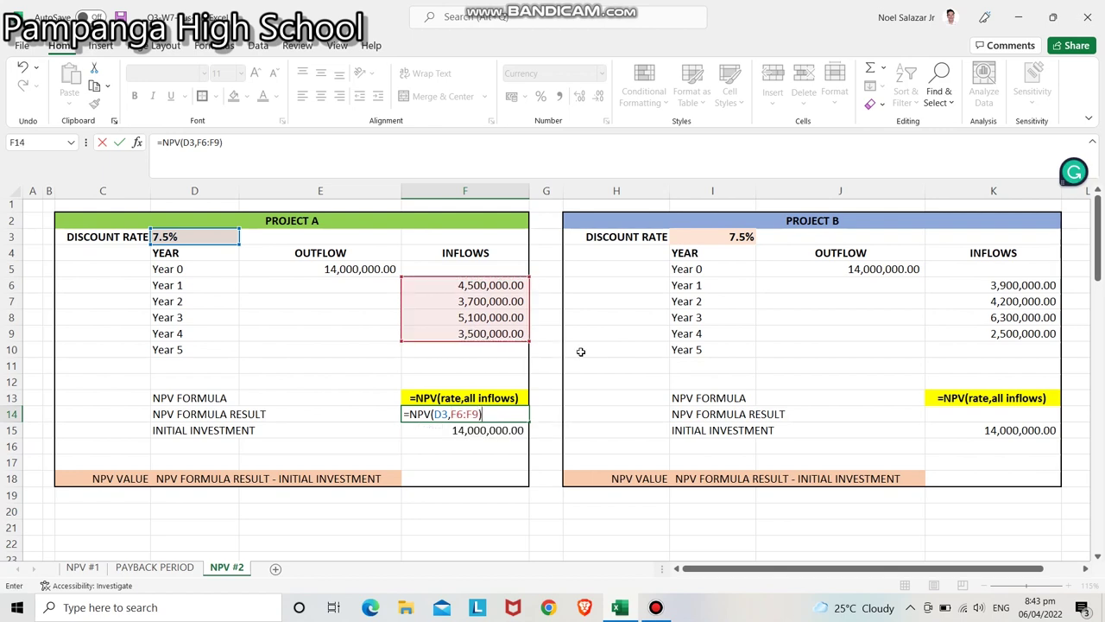
pyautogui.press('Return')
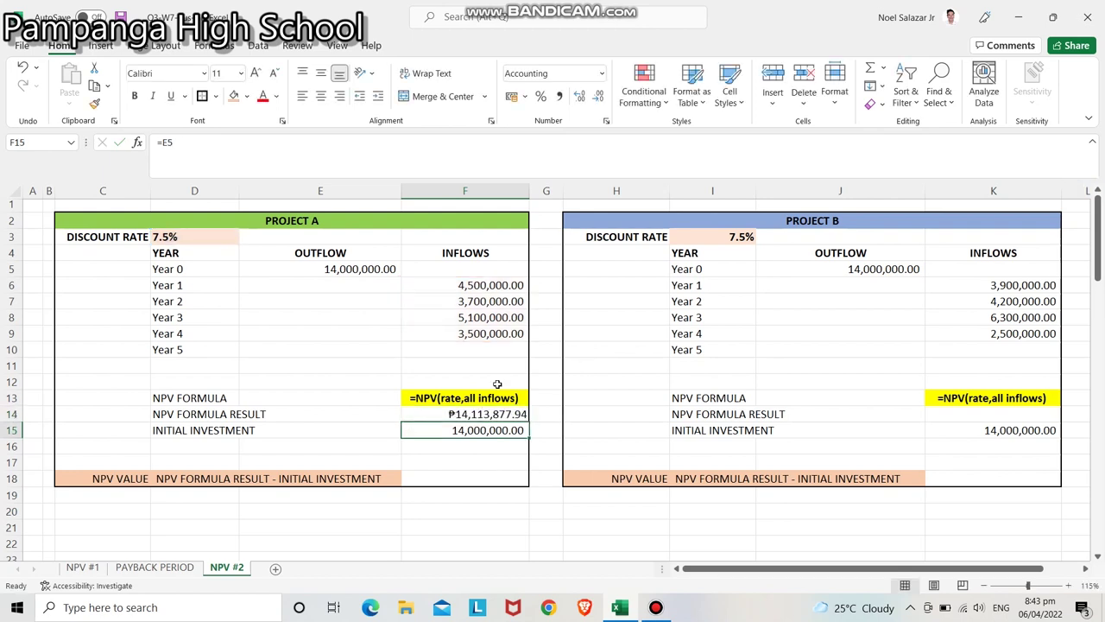
# Calculate Project A's NPV value in F18 by subtracting the initial investment from the NPV formula result with =F14-F15.
pyautogui.click(480, 476)
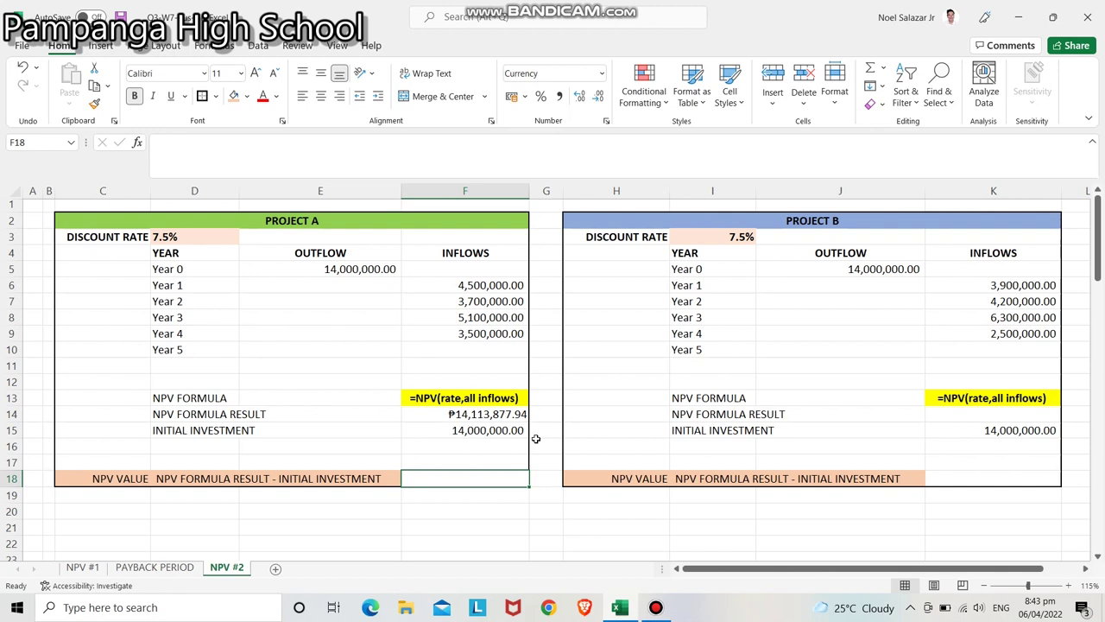
pyautogui.write('=')
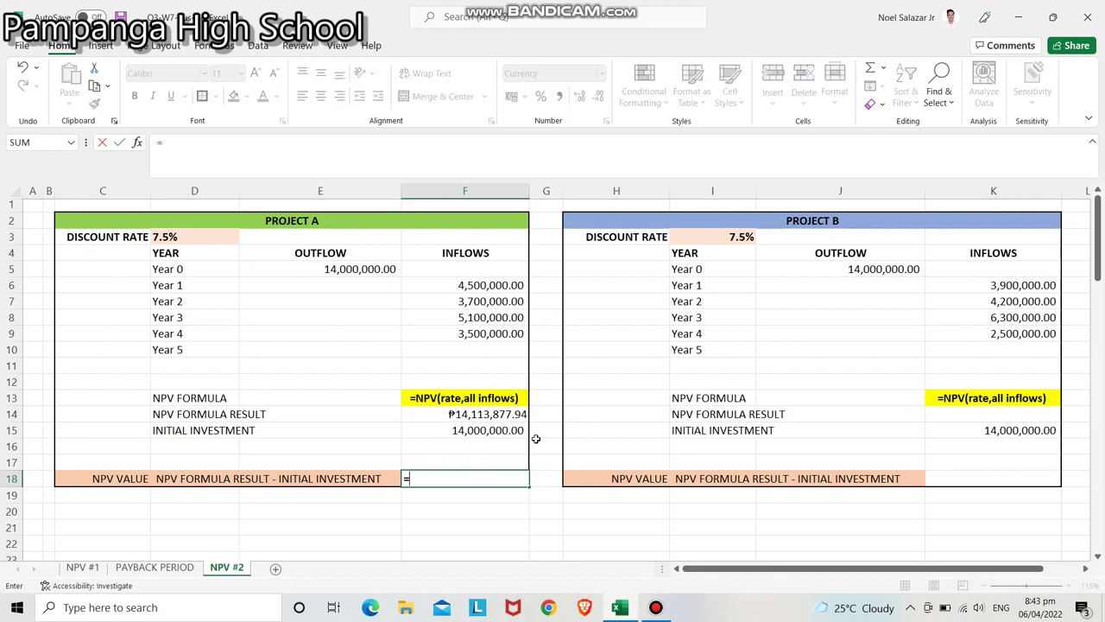
pyautogui.click(455, 415)
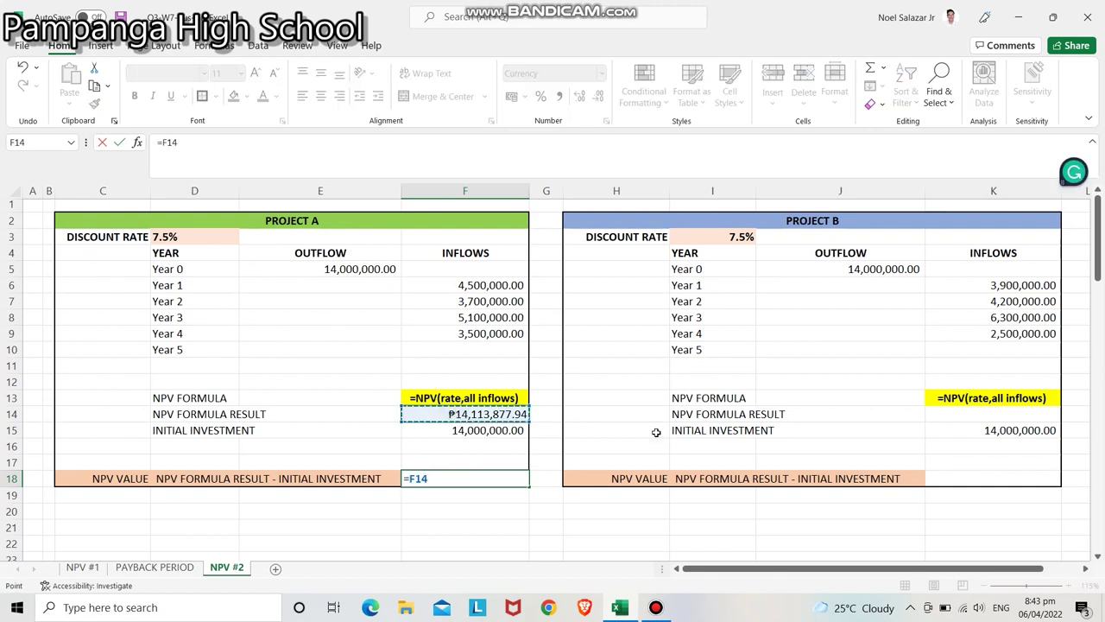
pyautogui.write('-')
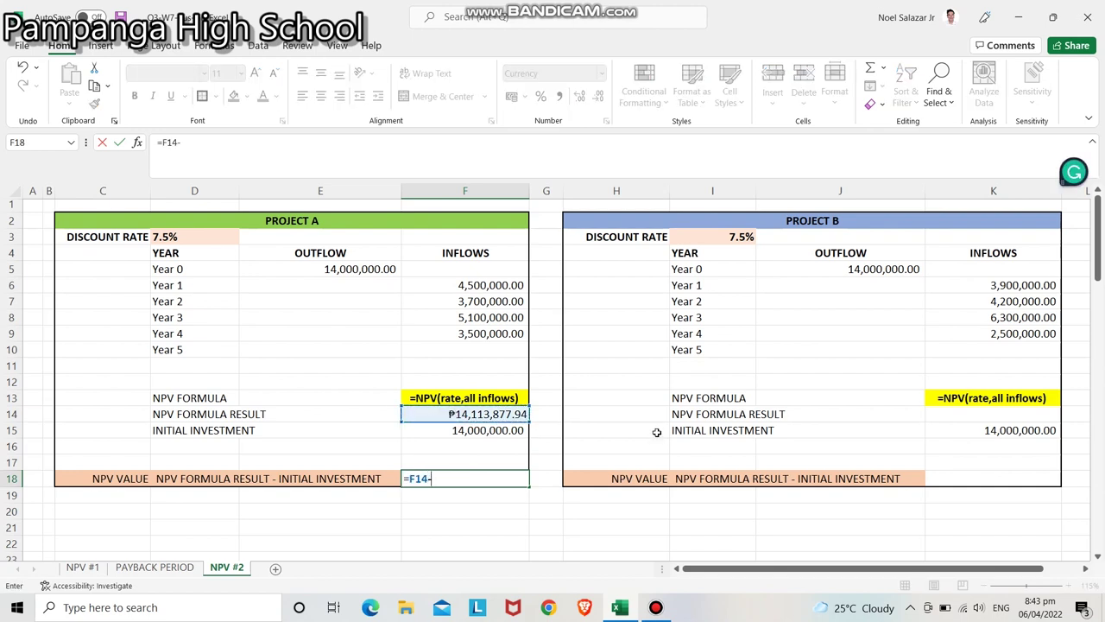
pyautogui.click(508, 429)
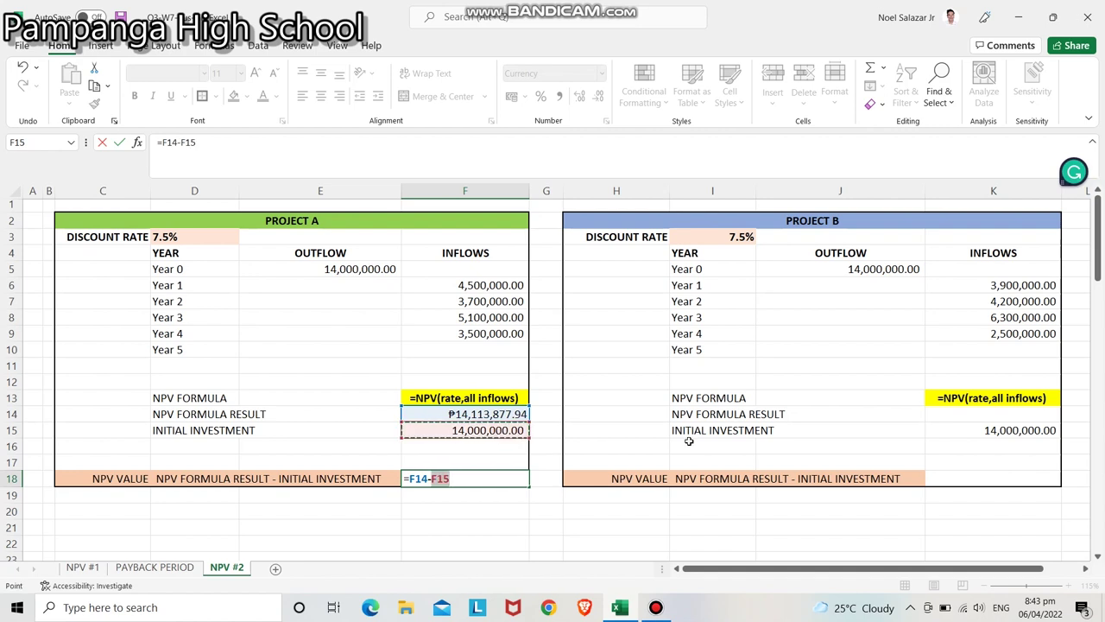
pyautogui.press('Return')
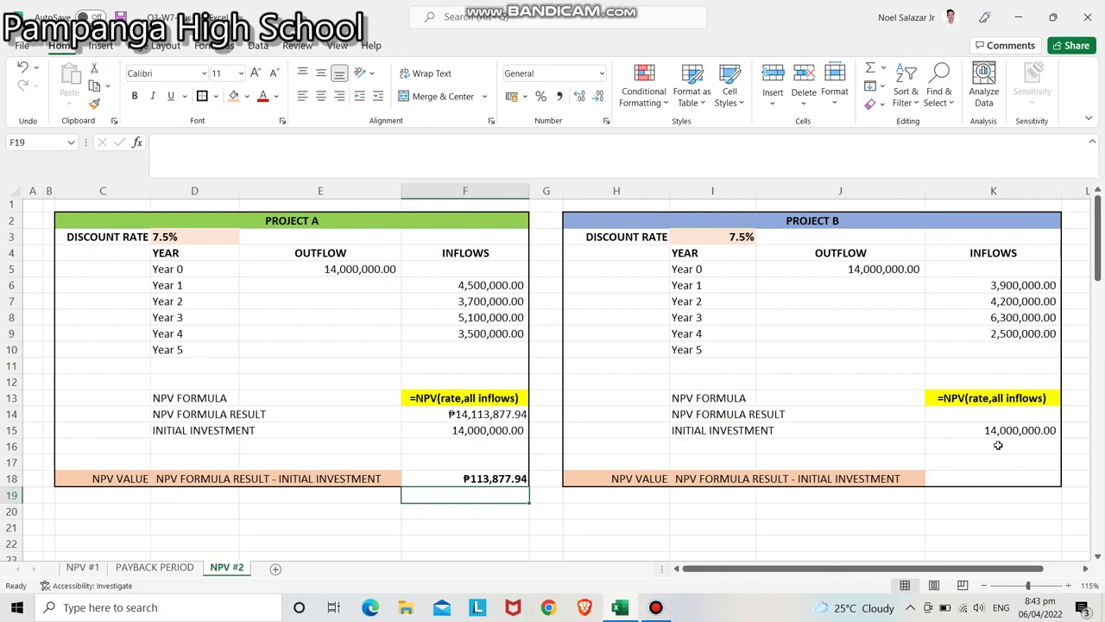
# Calculate Project B's NPV formula result in K14 with =NPV(I3,K6:K9), using its discount rate and all yearly inflows.
pyautogui.click(992, 417)
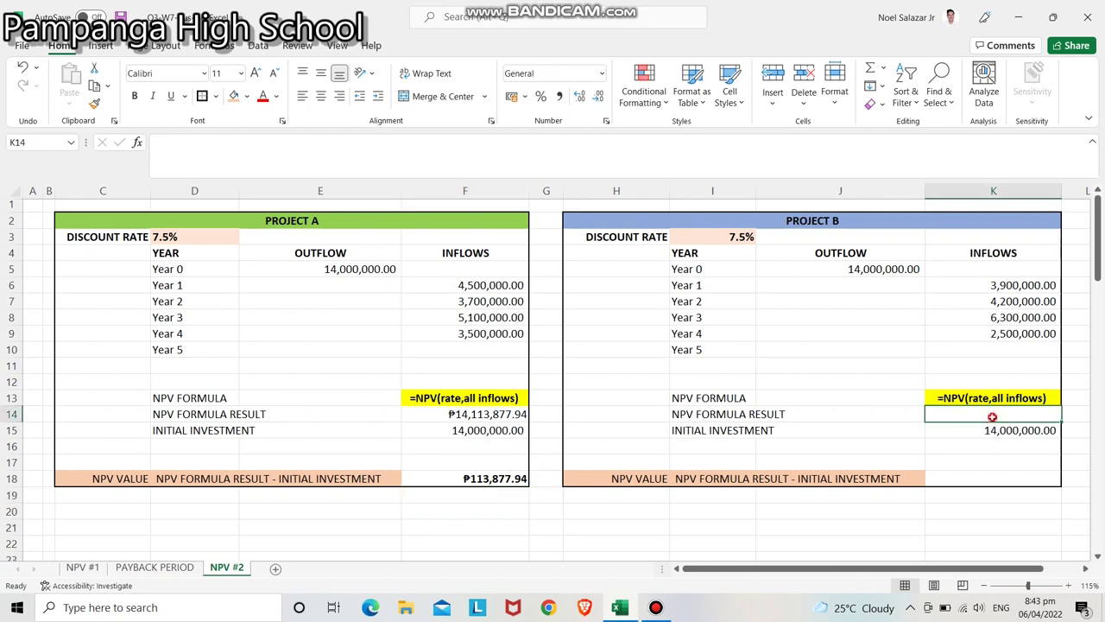
pyautogui.write('=NPV')
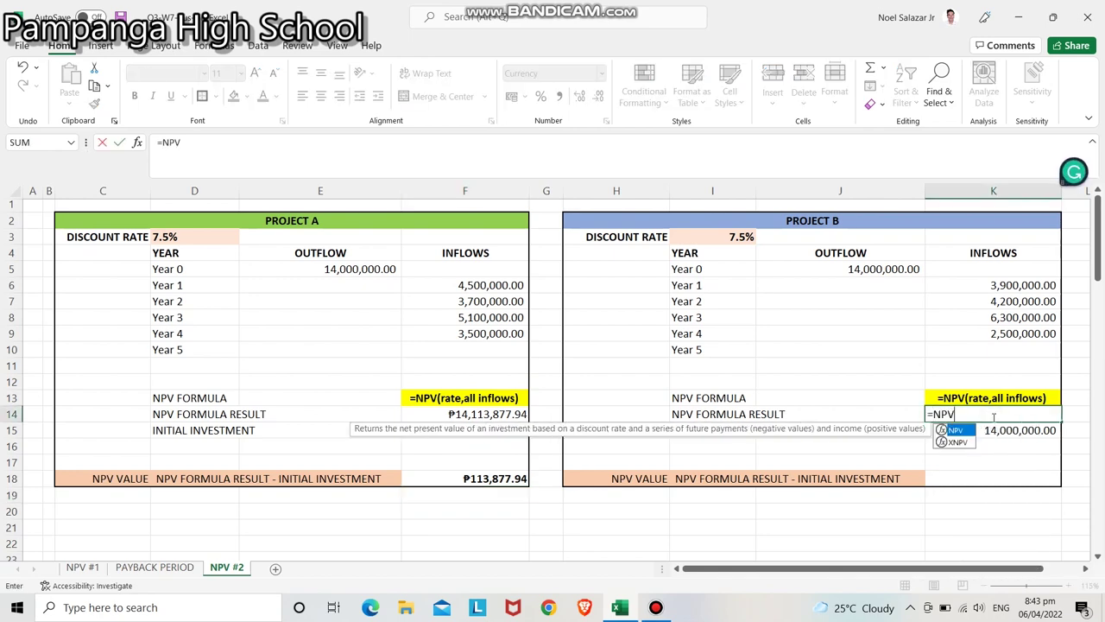
pyautogui.doubleClick(958, 430)
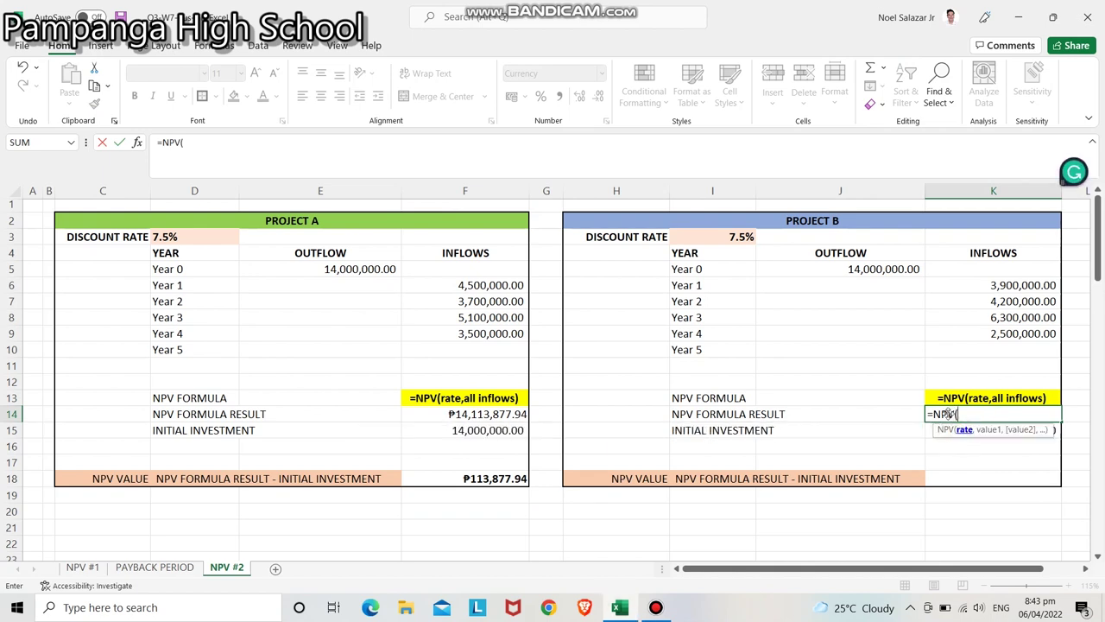
pyautogui.click(721, 236)
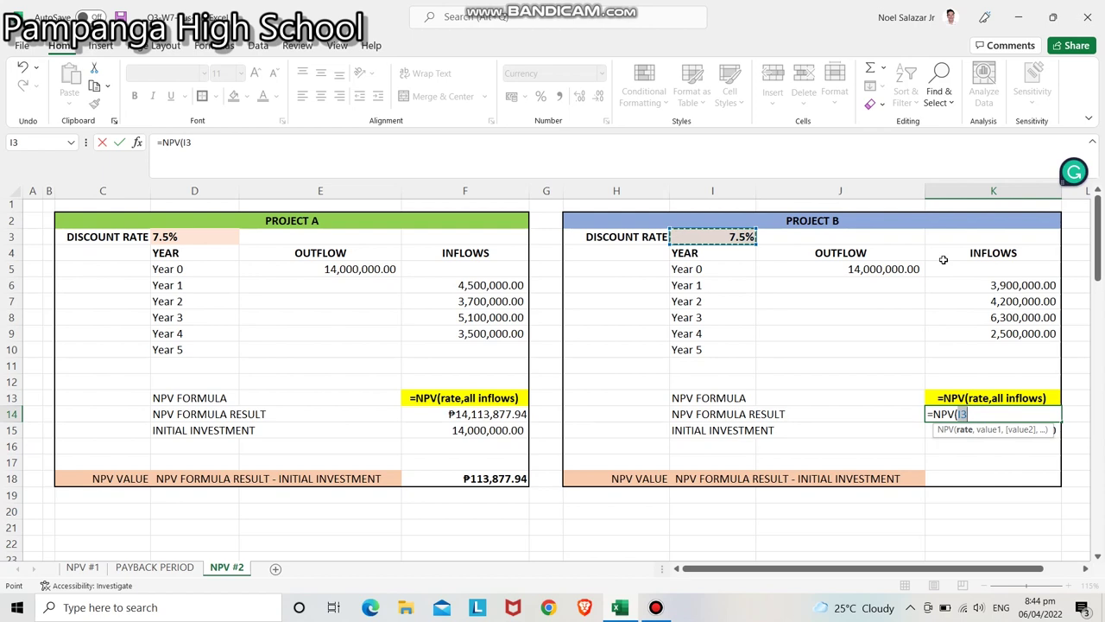
pyautogui.write(',')
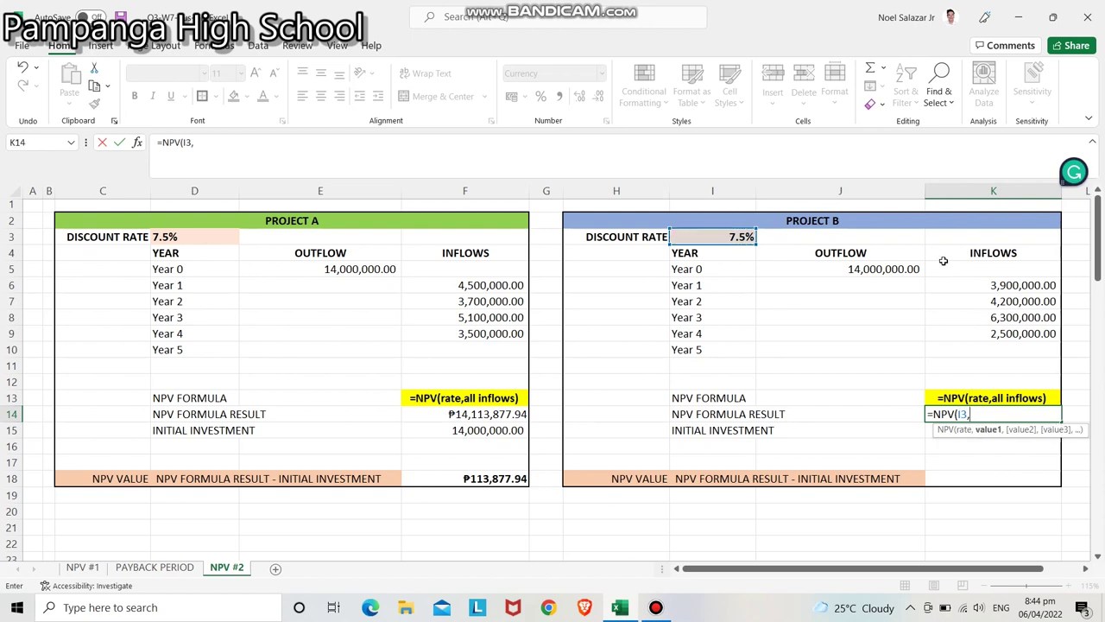
pyautogui.click(1021, 286)
pyautogui.moveTo(1021, 286); pyautogui.dragTo(1024, 333)
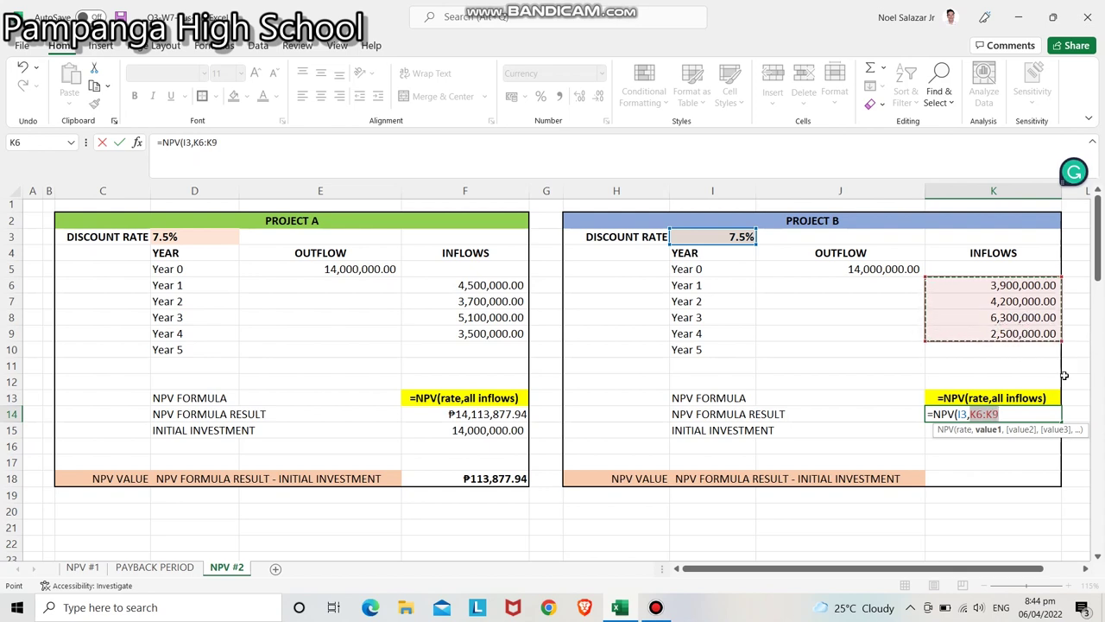
pyautogui.write(')')
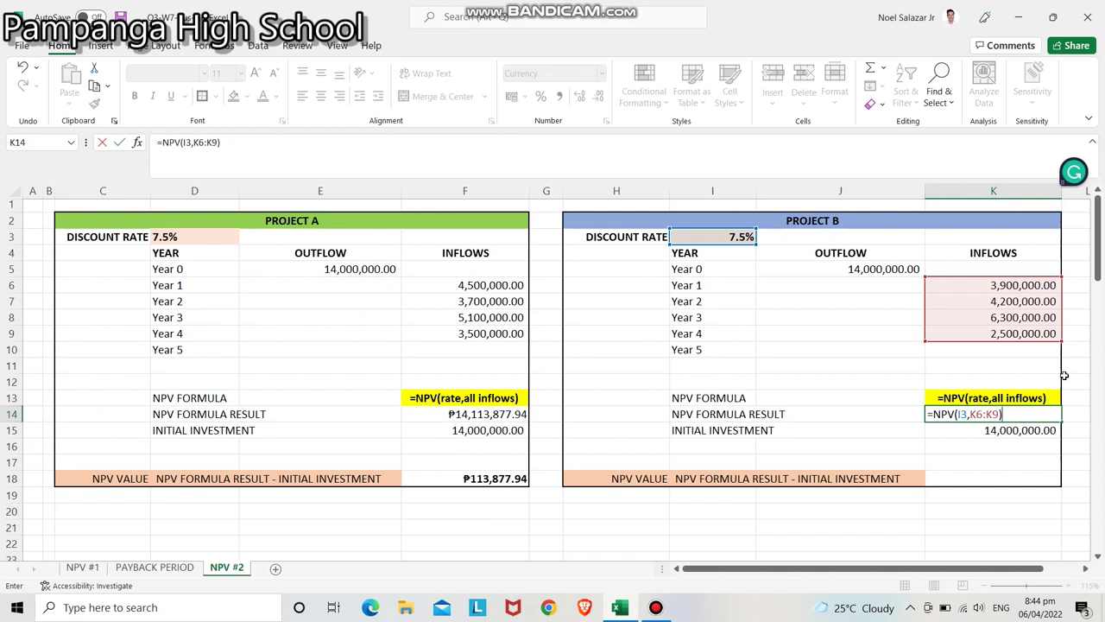
pyautogui.press('Return')
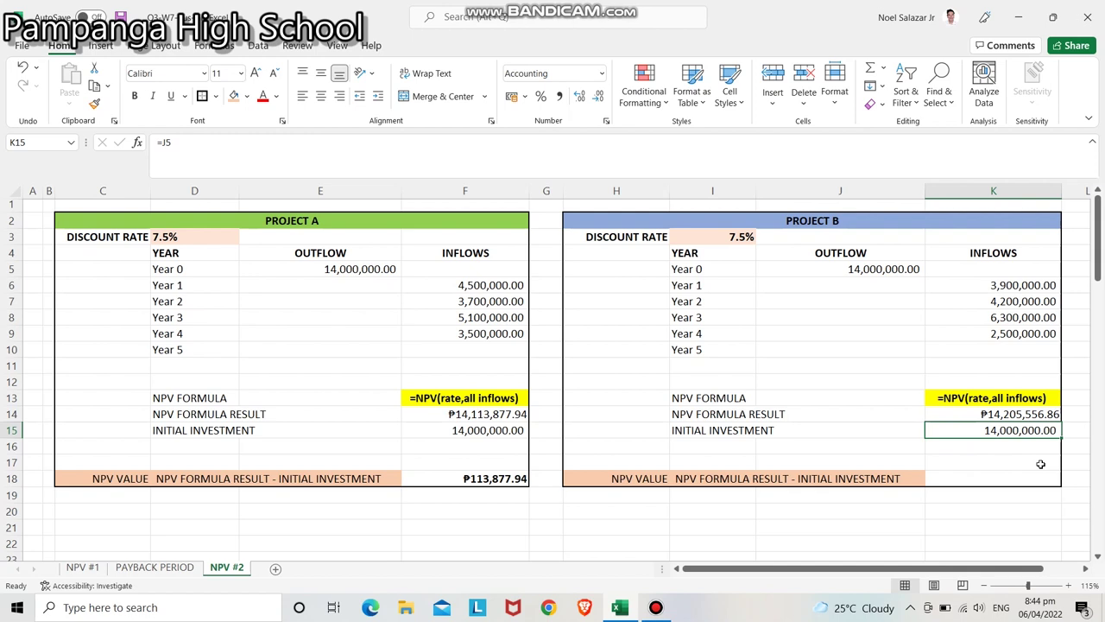
# Calculate Project B's NPV value in K18 by subtracting the initial investment from the NPV formula result with =K14-K15.
pyautogui.click(984, 475)
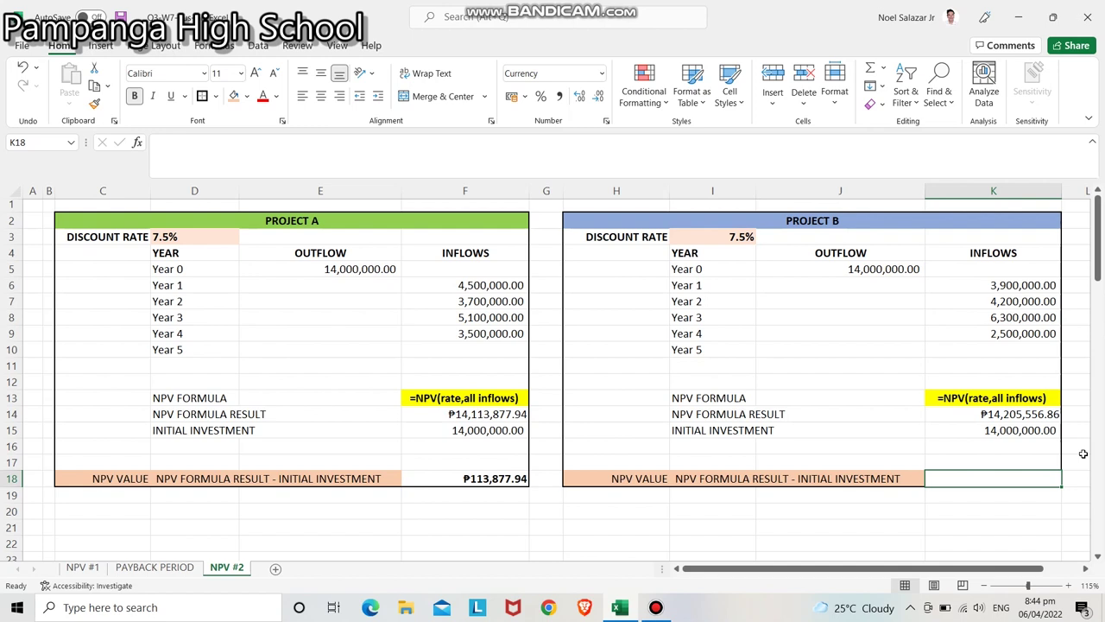
pyautogui.write('=')
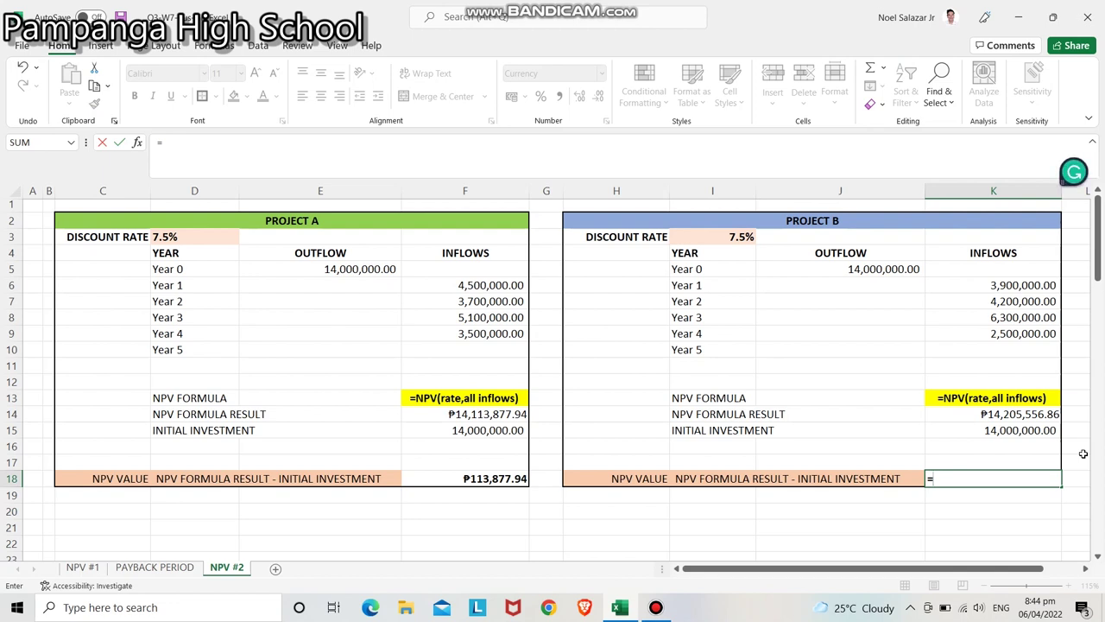
pyautogui.click(1025, 414)
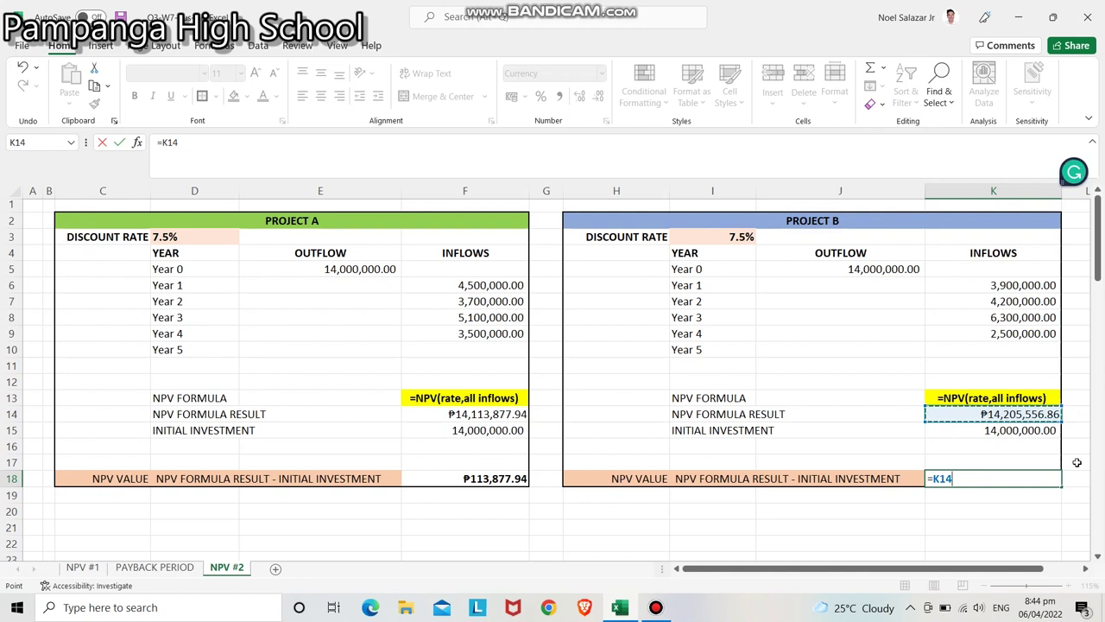
pyautogui.write('-')
pyautogui.click(1020, 429)
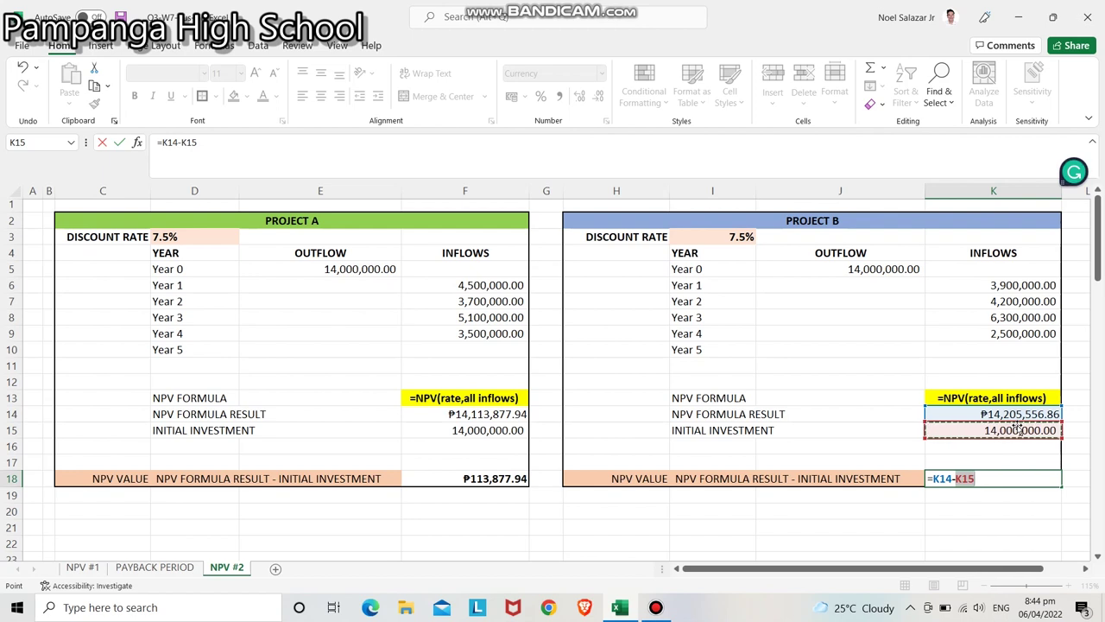
pyautogui.press('Return')
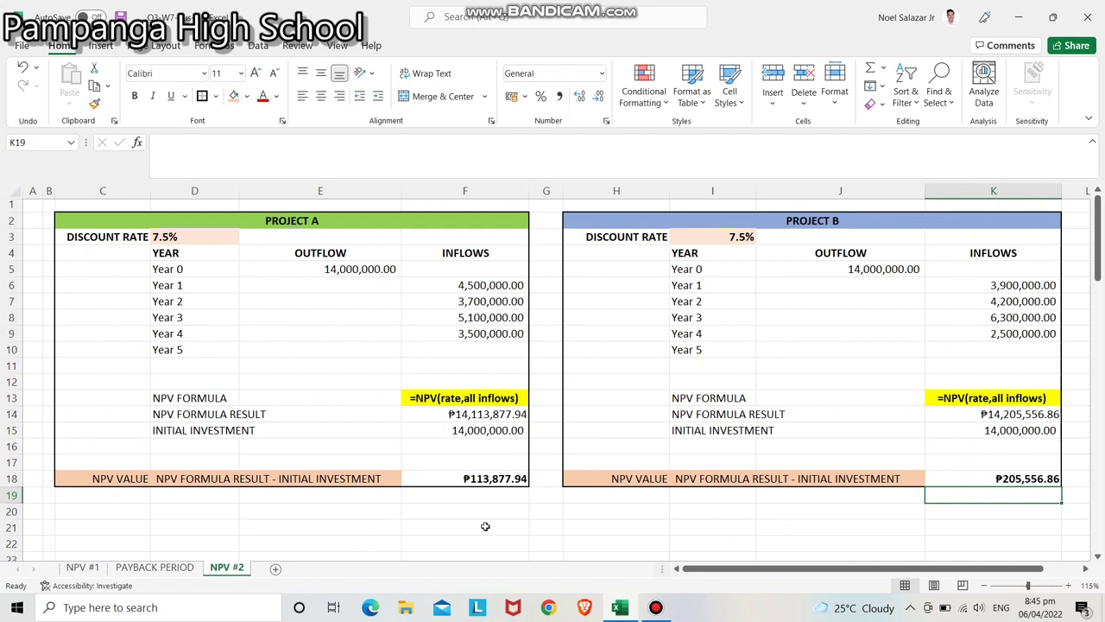
# Compare the two projects' payback periods on the PAYBACK PERIOD sheet and their NPV values on the NPV #2 sheet.
pyautogui.click(178, 568)
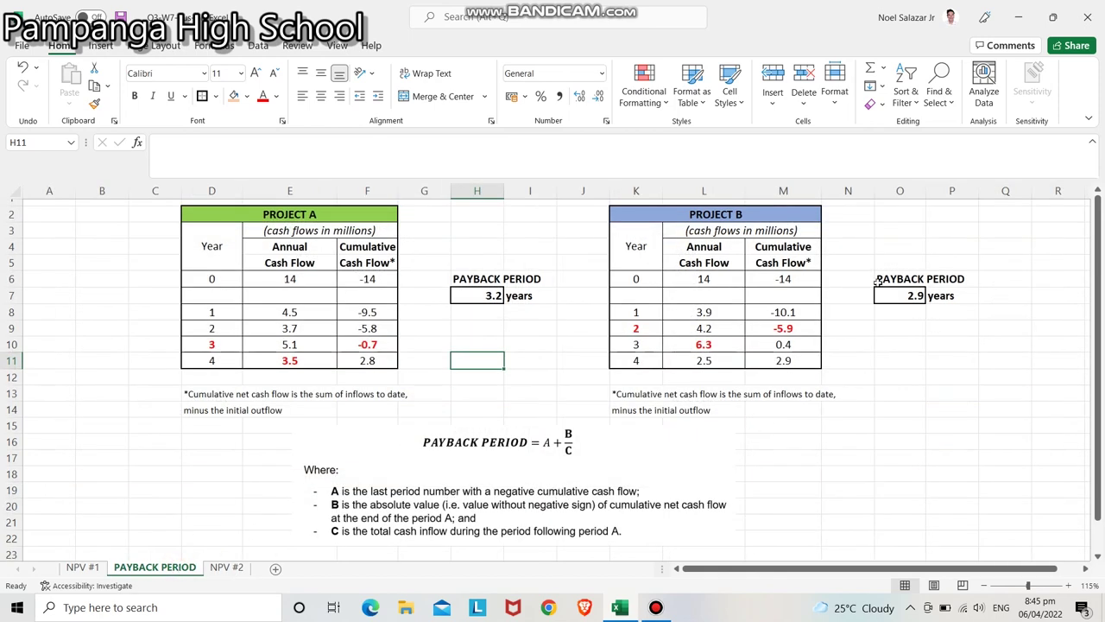
pyautogui.moveTo(578, 207); pyautogui.dragTo(966, 382)
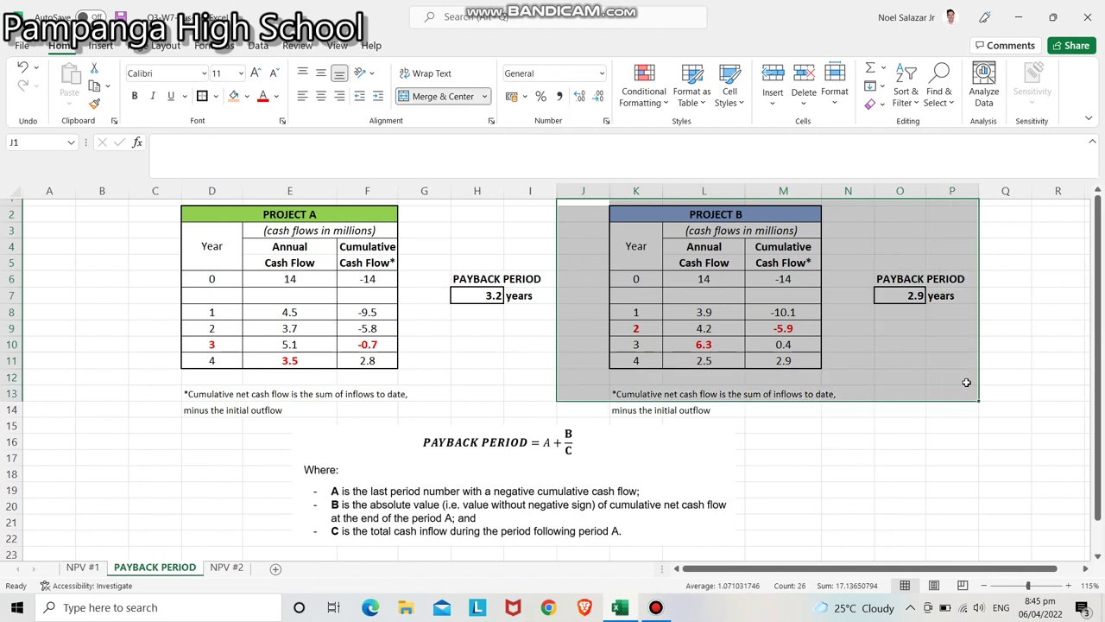
pyautogui.click(966, 383)
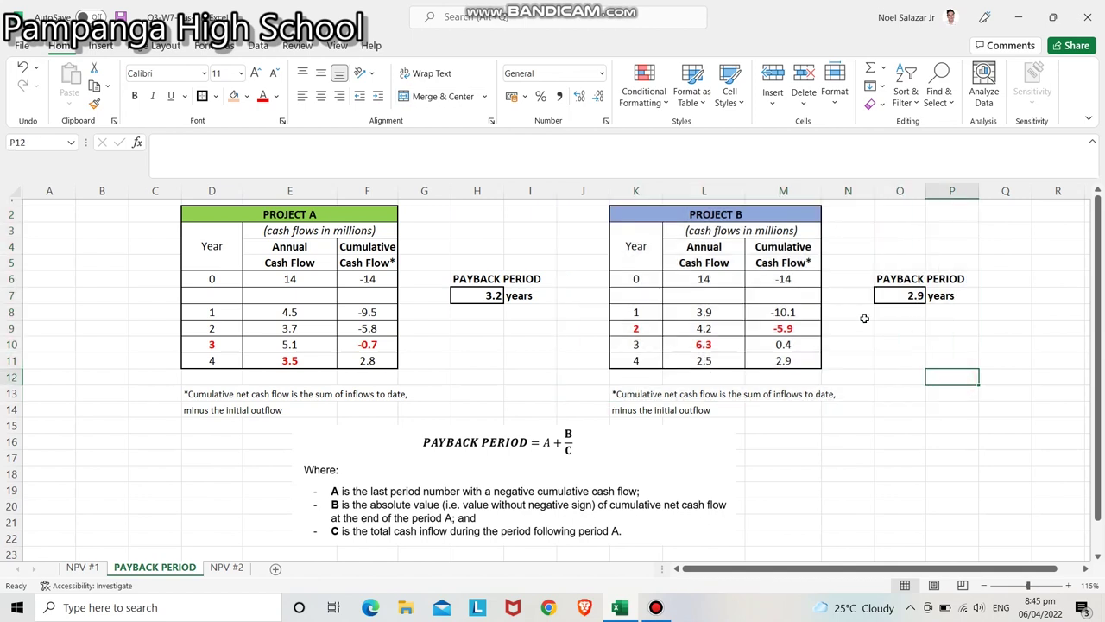
pyautogui.click(227, 567)
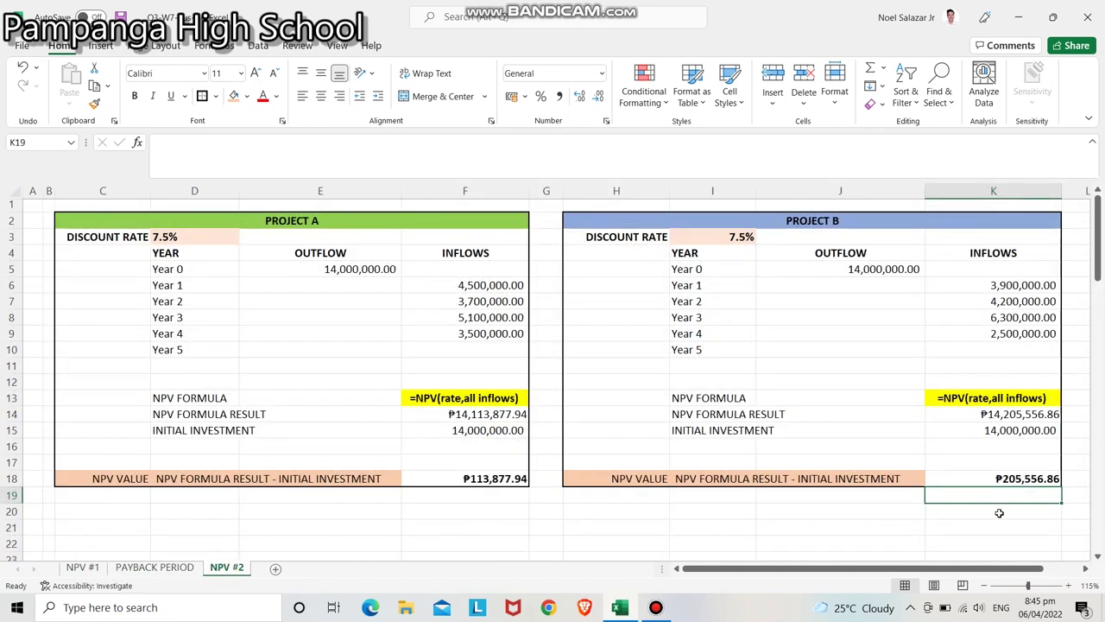
pyautogui.moveTo(588, 216); pyautogui.dragTo(945, 473)
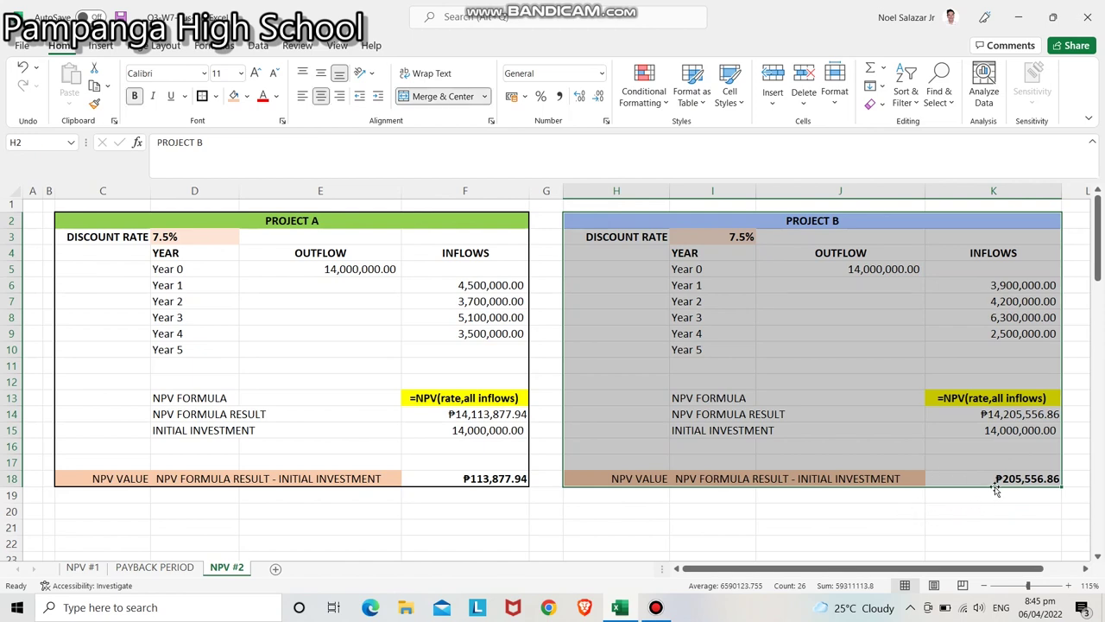